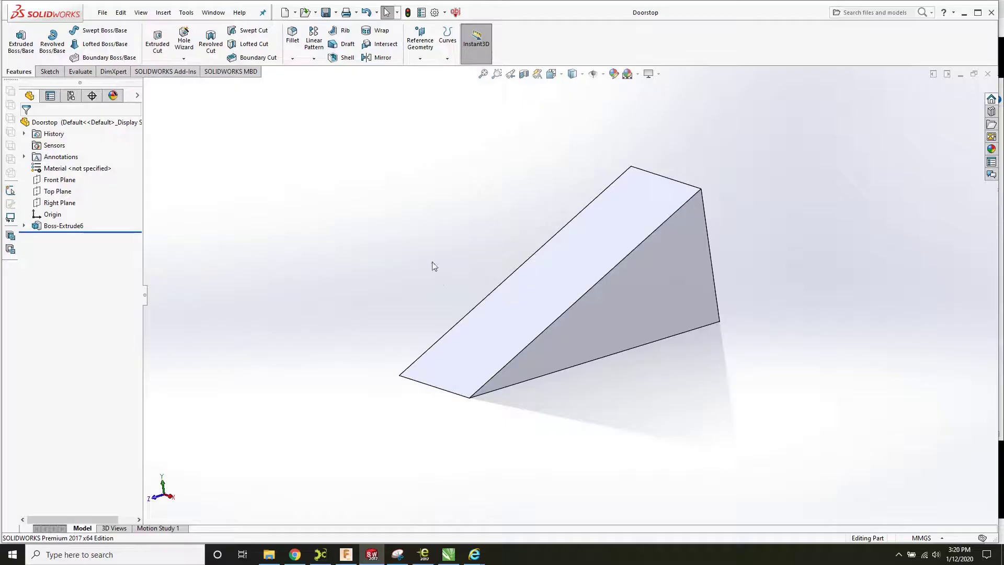
- Orbit the doorstop wedge to inspect it from several angles, then bring up the File menu
{"action": "mouse_move", "coordinate": [538, 276]}
{"action": "middle_mouse_down"}
{"action": "mouse_move", "coordinate": [531, 253]}
{"action": "mouse_move", "coordinate": [601, 275]}
{"action": "mouse_move", "coordinate": [544, 275]}
{"action": "mouse_move", "coordinate": [596, 273]}
{"action": "mouse_move", "coordinate": [542, 256]}
{"action": "mouse_move", "coordinate": [546, 265]}
{"action": "middle_mouse_up"}
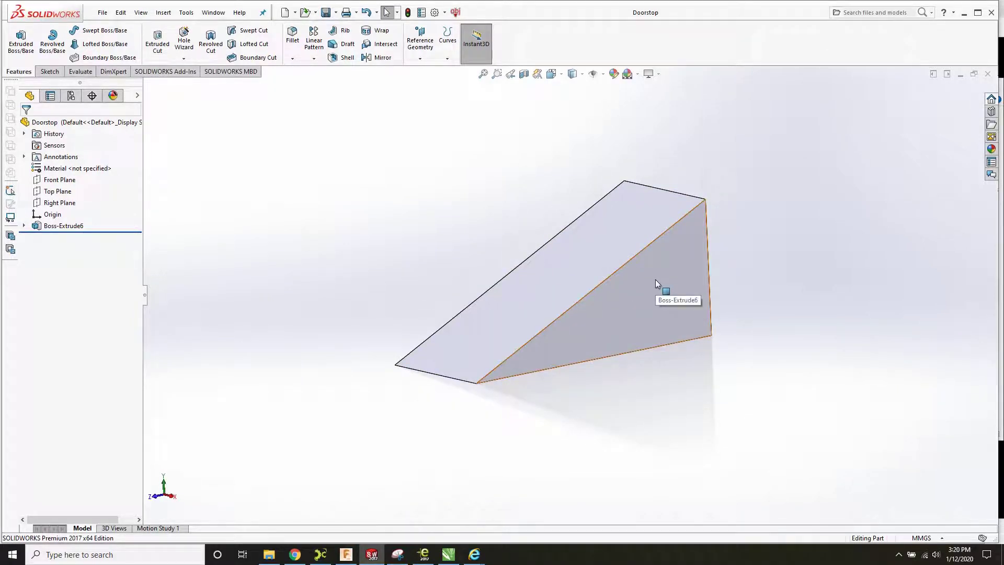
{"action": "middle_click_drag", "start_coordinate": [531, 242], "coordinate": [566, 245]}
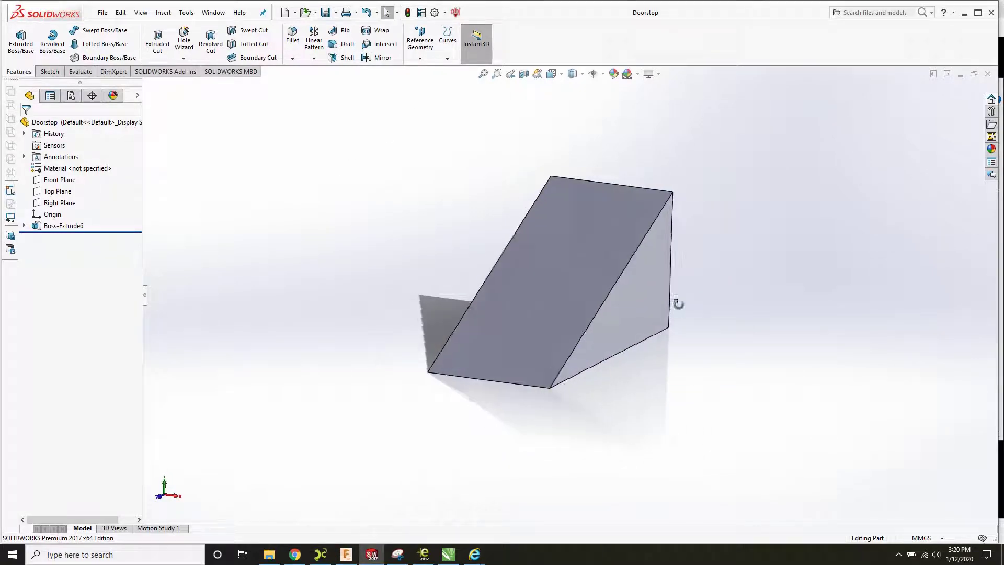
{"action": "middle_click_drag", "start_coordinate": [676, 302], "coordinate": [481, 273]}
{"action": "middle_click_drag", "start_coordinate": [411, 276], "coordinate": [502, 279]}
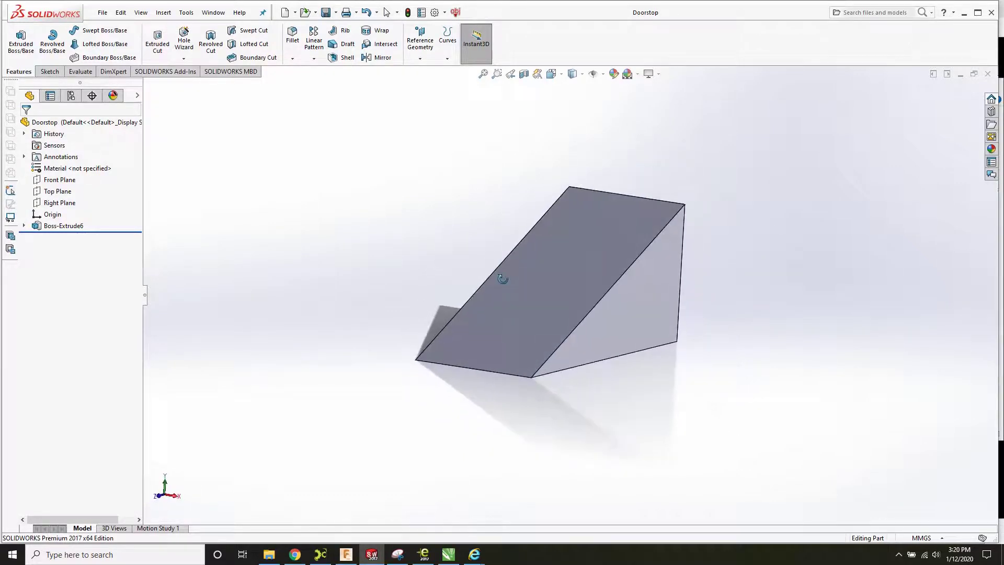
{"action": "key", "text": "Escape"}
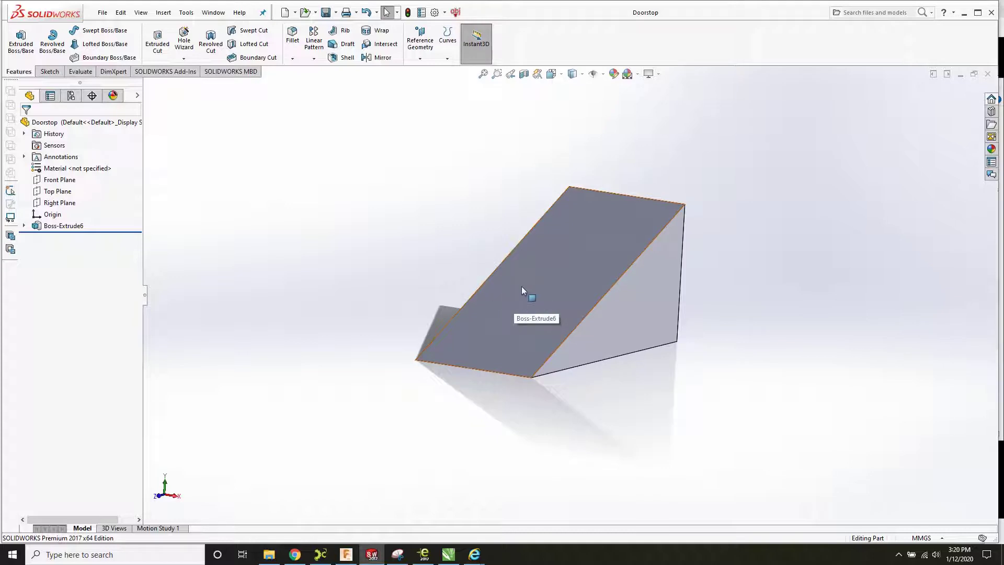
{"action": "middle_click_drag", "start_coordinate": [606, 283], "coordinate": [576, 287]}
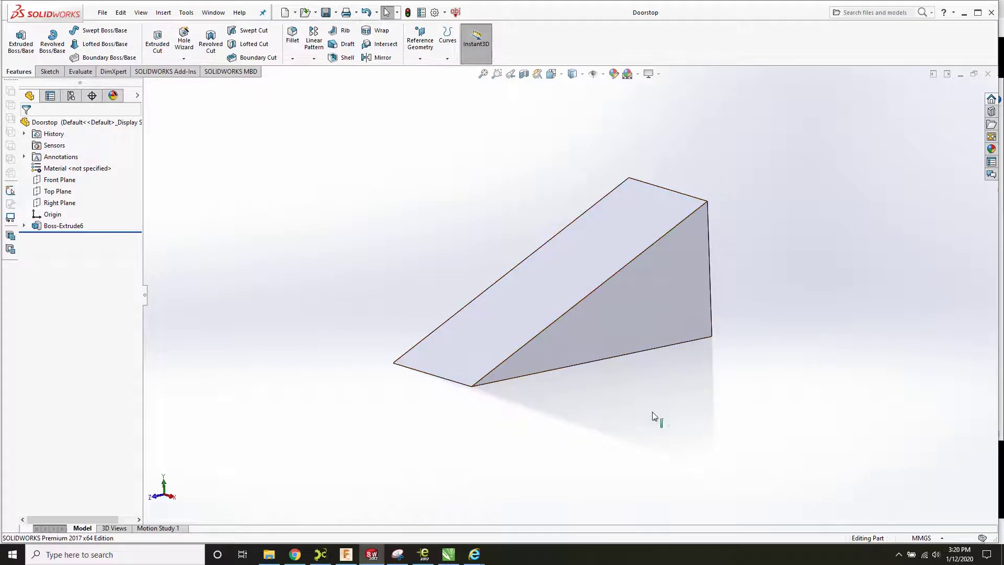
{"action": "left_click", "coordinate": [106, 15]}
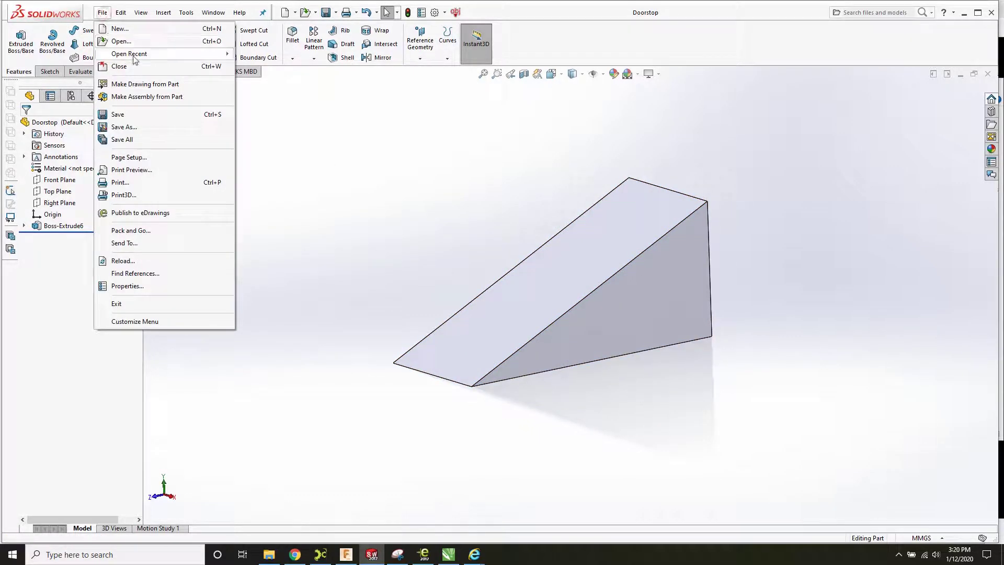
- Make a default-size drawing of the Doorstop part with an isometric view showing hidden lines
{"action": "left_click", "coordinate": [174, 90]}
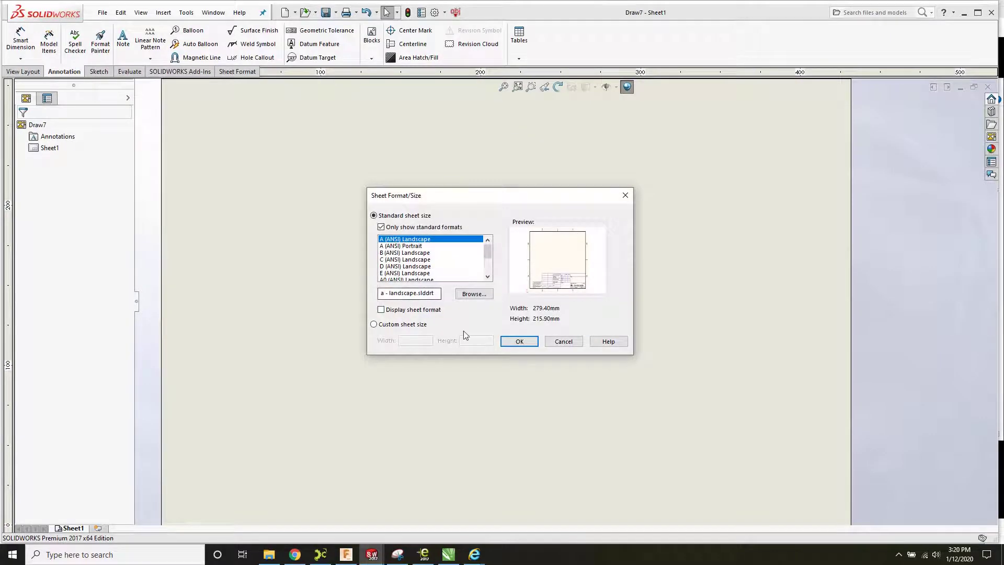
{"action": "left_click", "coordinate": [519, 341]}
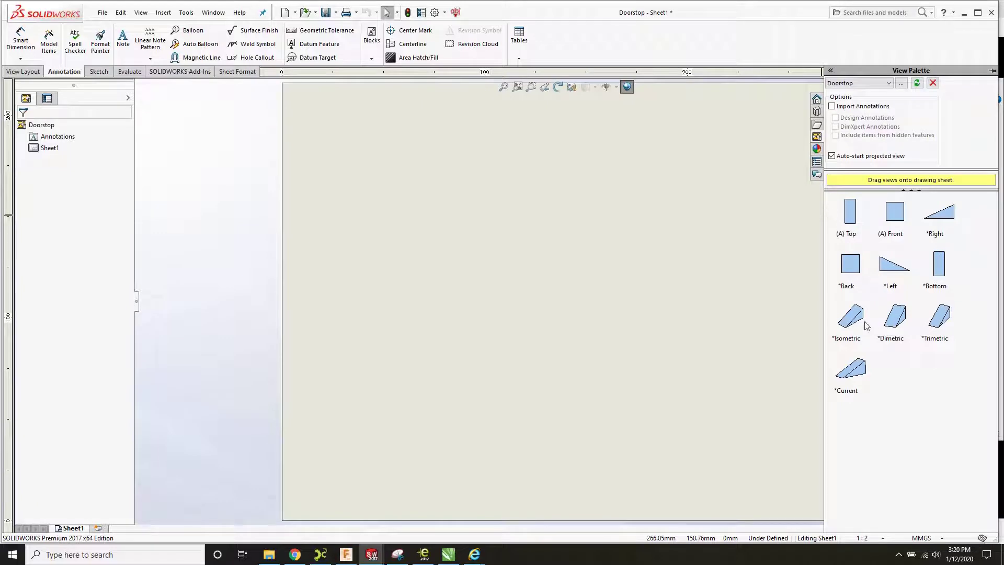
{"action": "mouse_move", "coordinate": [848, 323]}
{"action": "left_mouse_down"}
{"action": "mouse_move", "coordinate": [519, 171]}
{"action": "mouse_move", "coordinate": [476, 211]}
{"action": "left_mouse_up"}
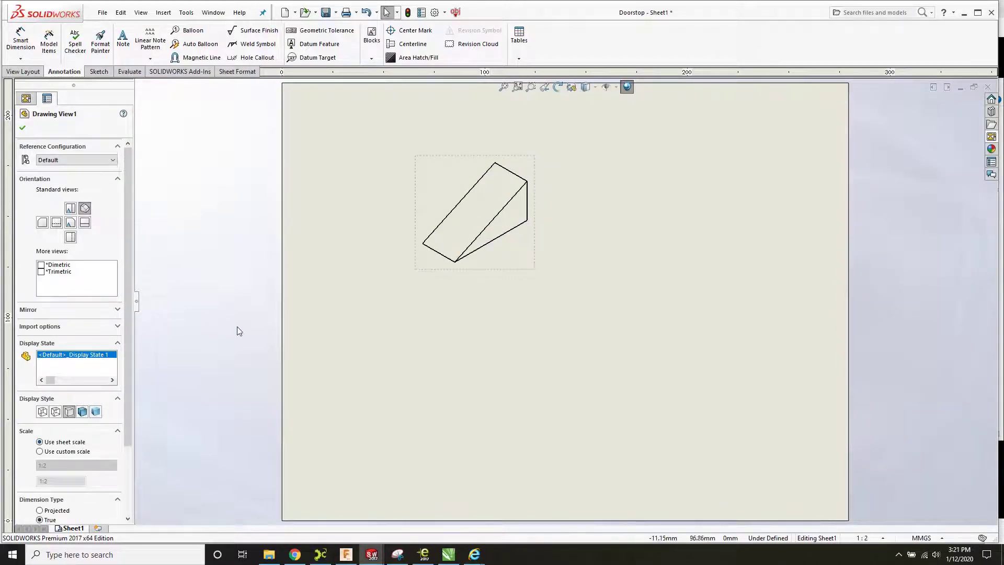
{"action": "left_click", "coordinate": [55, 412]}
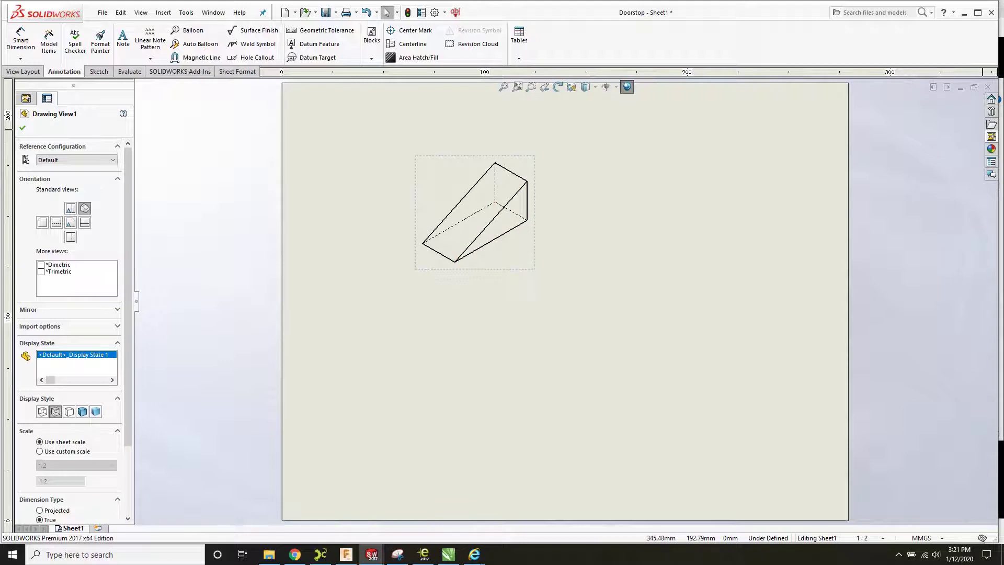
{"action": "left_click", "coordinate": [991, 137]}
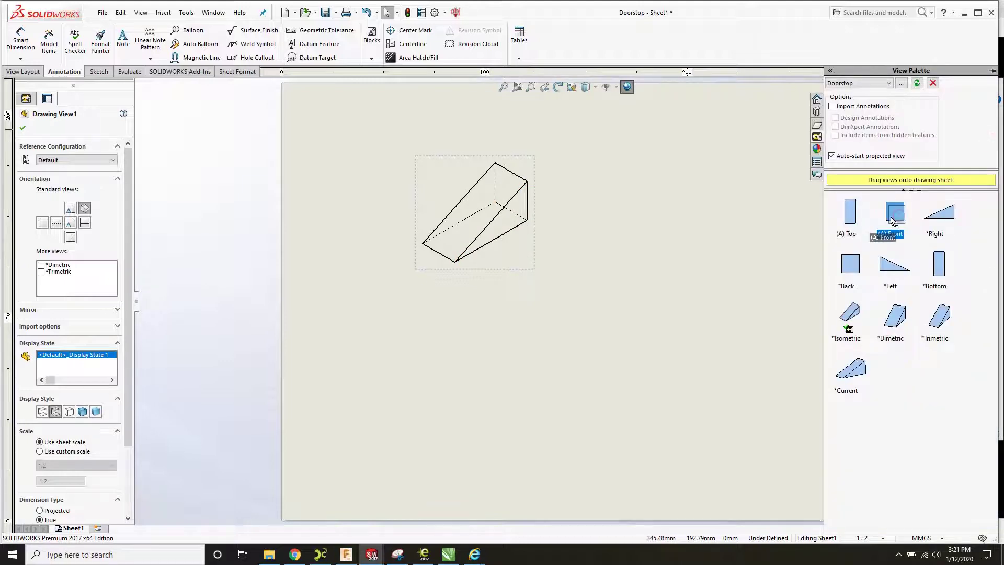
- Place the Right view at upper right and a hidden-lines-visible projected view beneath it
{"action": "left_click_drag", "start_coordinate": [937, 217], "coordinate": [733, 184]}
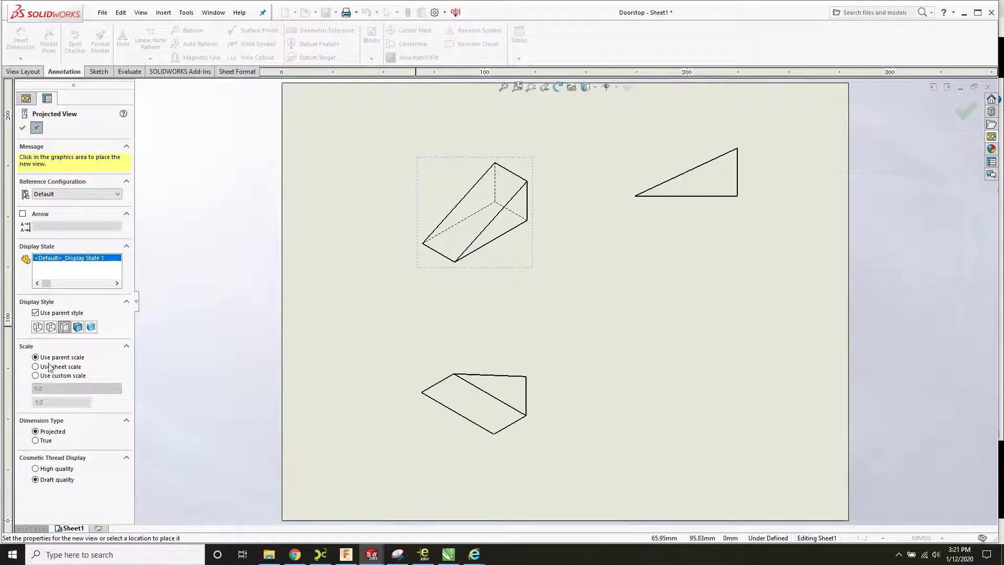
{"action": "left_click", "coordinate": [50, 327]}
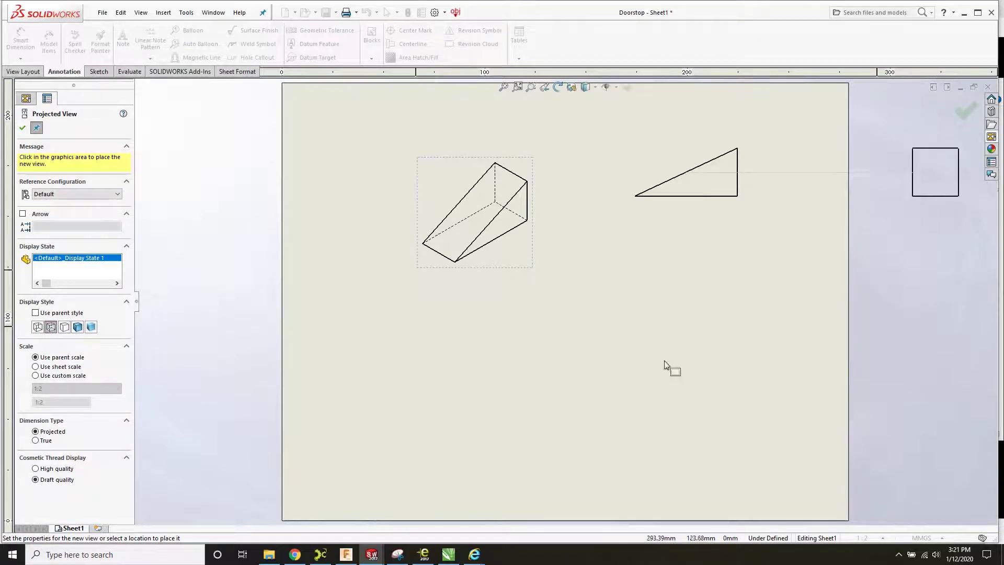
{"action": "left_click", "coordinate": [696, 348]}
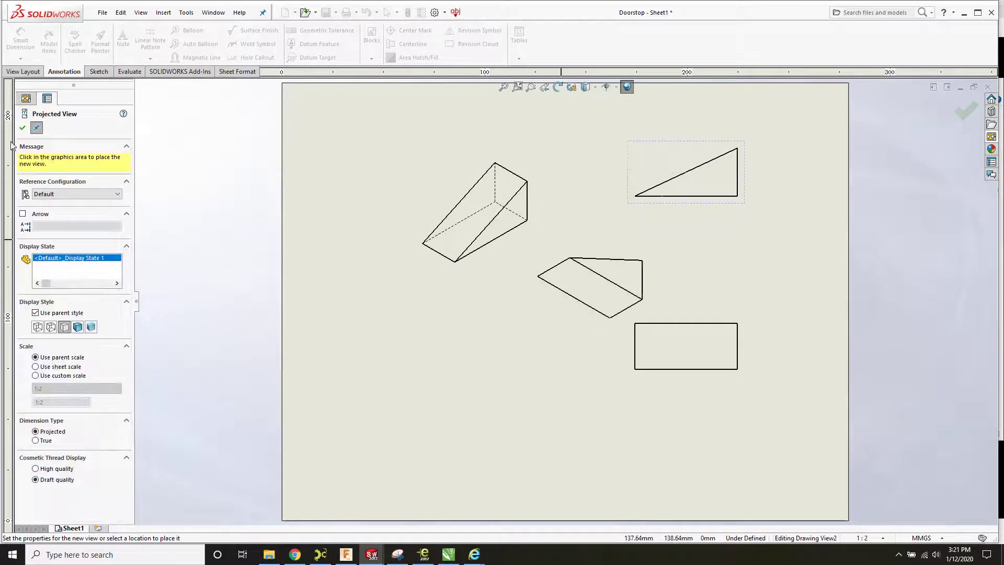
{"action": "left_click", "coordinate": [22, 128]}
- Save the drawing as Doorstop in DXF format, replacing the existing Doorstop DXF file
{"action": "left_click", "coordinate": [102, 13]}
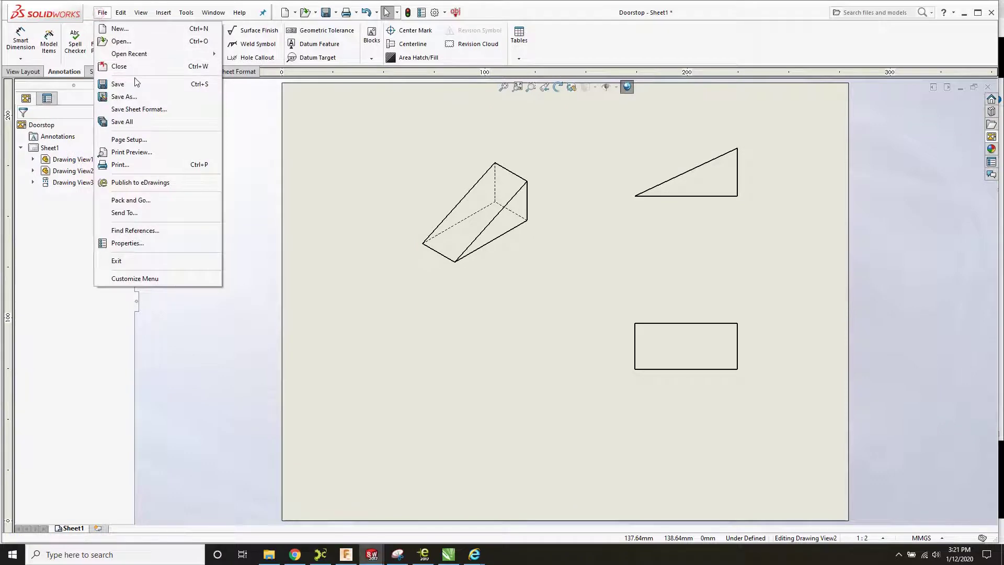
{"action": "left_click", "coordinate": [123, 93]}
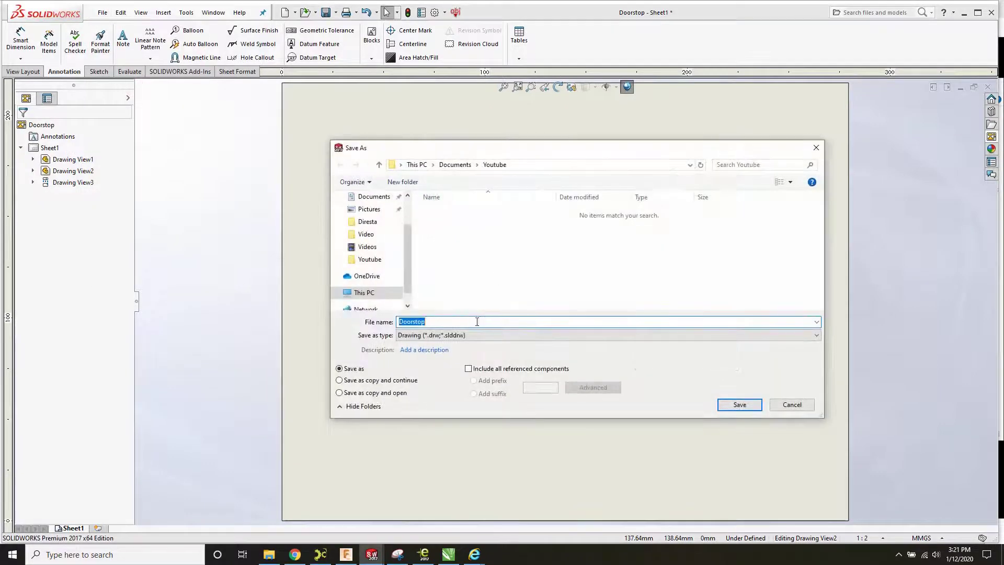
{"action": "left_click", "coordinate": [455, 335]}
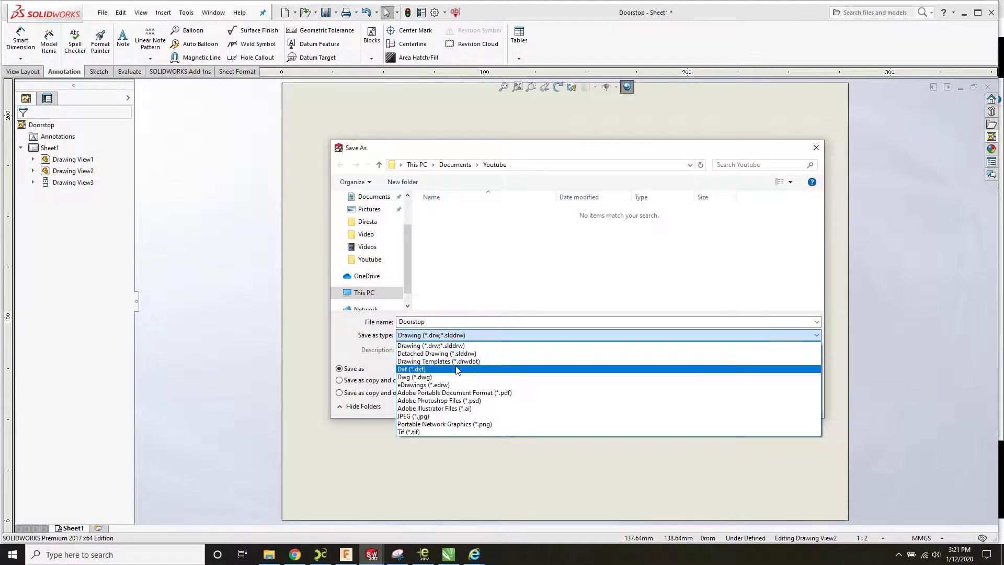
{"action": "left_click", "coordinate": [455, 369]}
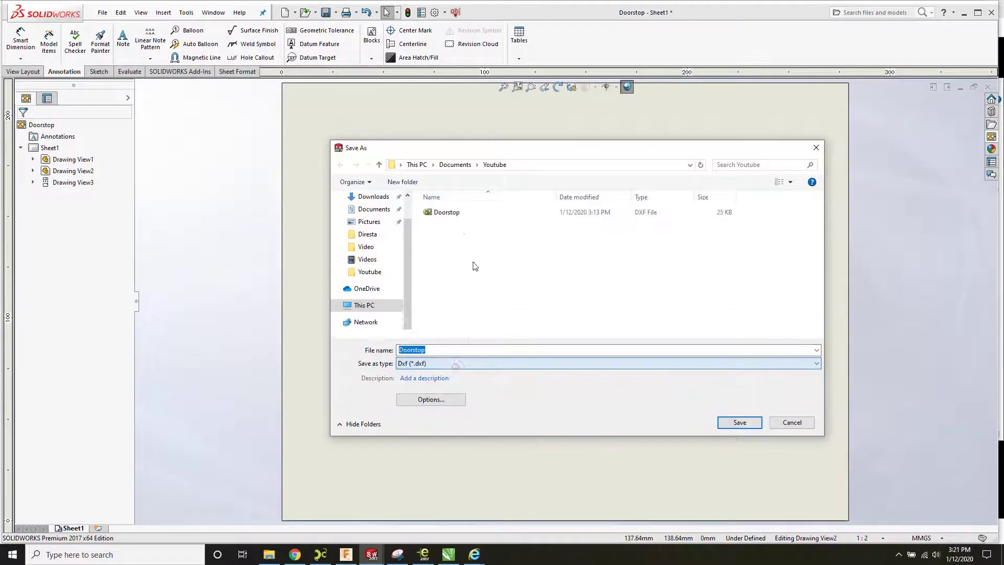
{"action": "left_click", "coordinate": [724, 423]}
{"action": "left_click", "coordinate": [538, 282]}
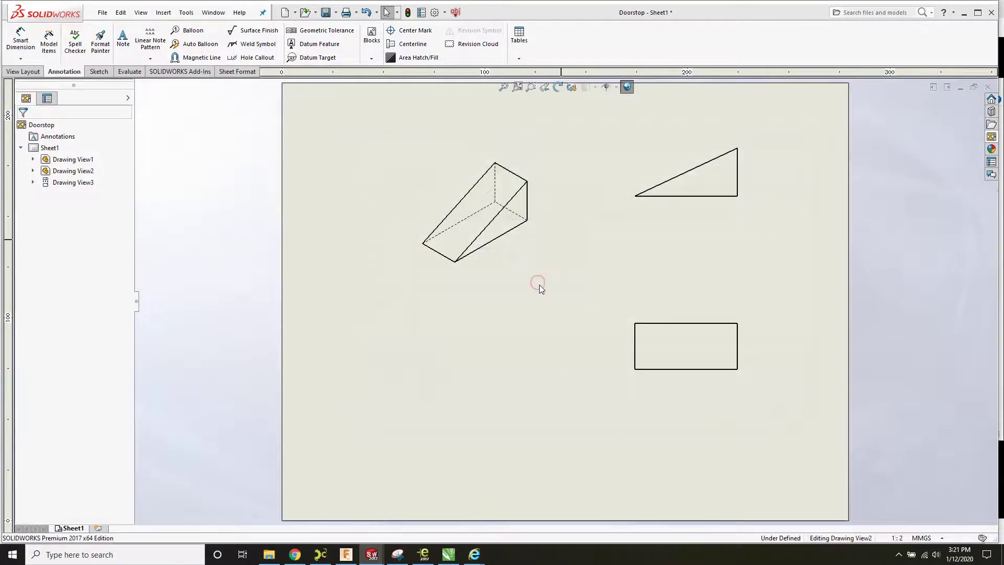
{"action": "left_click", "coordinate": [449, 554]}
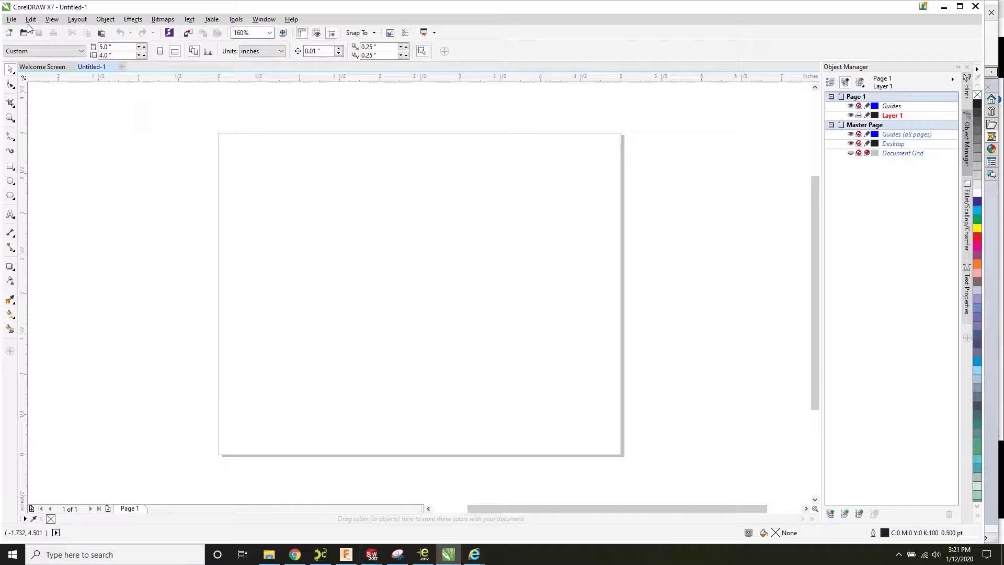
- Open the Doorstop DXF with default AutoCAD import settings and create a new 5 × 4 inch document
{"action": "left_click", "coordinate": [11, 20]}
{"action": "left_click", "coordinate": [11, 19]}
{"action": "left_click", "coordinate": [11, 19]}
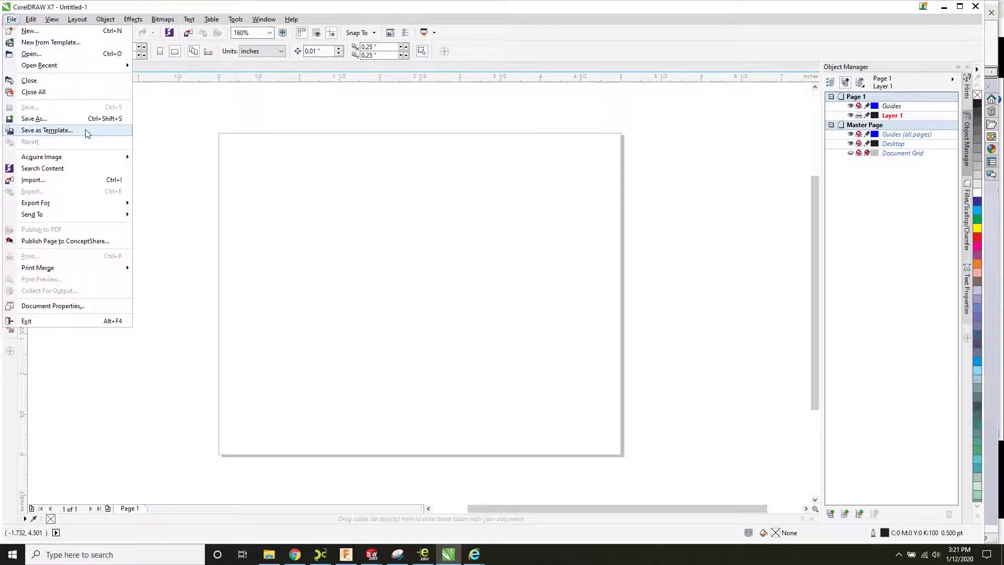
{"action": "left_click", "coordinate": [52, 54]}
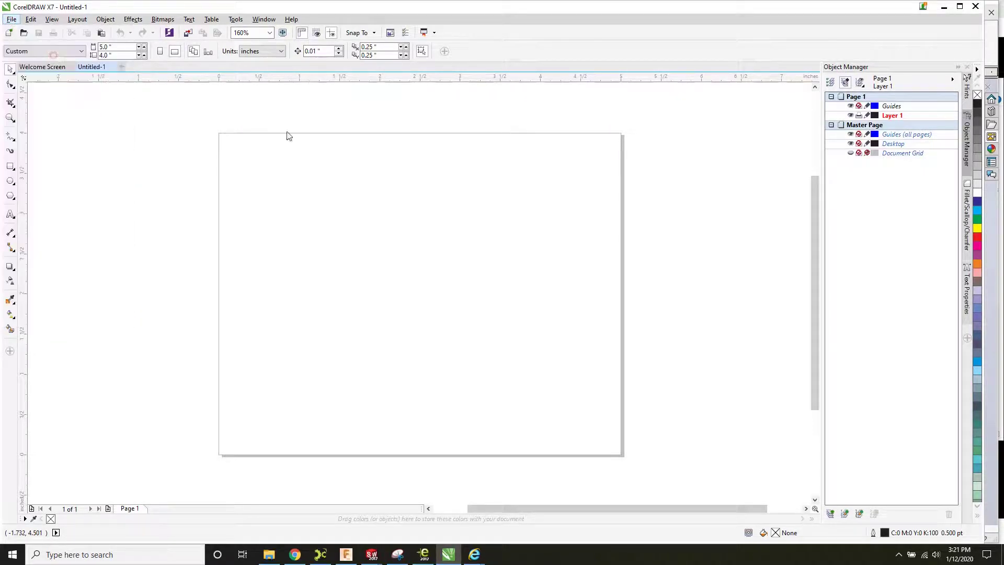
{"action": "left_click", "coordinate": [471, 212]}
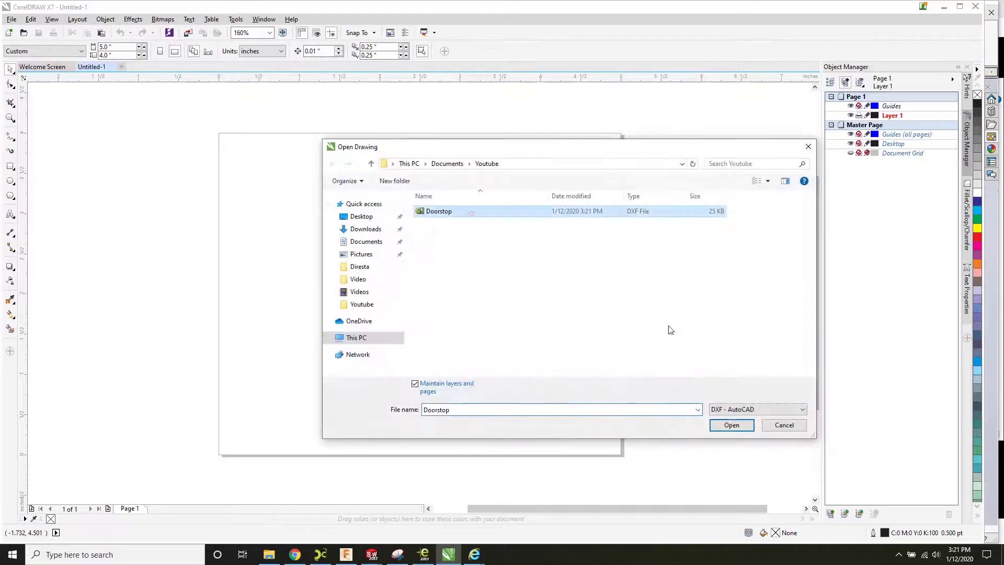
{"action": "left_click", "coordinate": [727, 426]}
{"action": "left_click", "coordinate": [473, 361]}
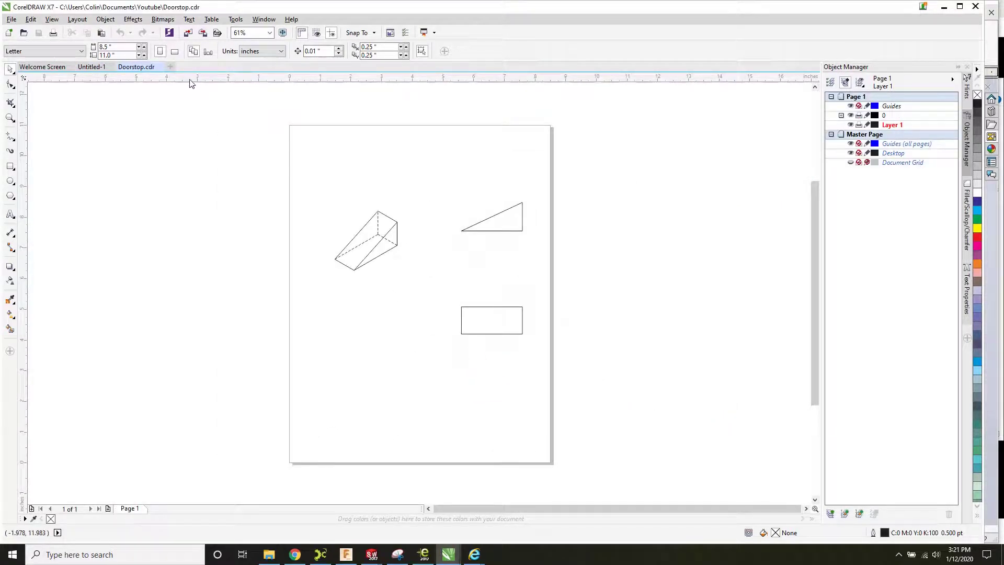
{"action": "left_click", "coordinate": [170, 67]}
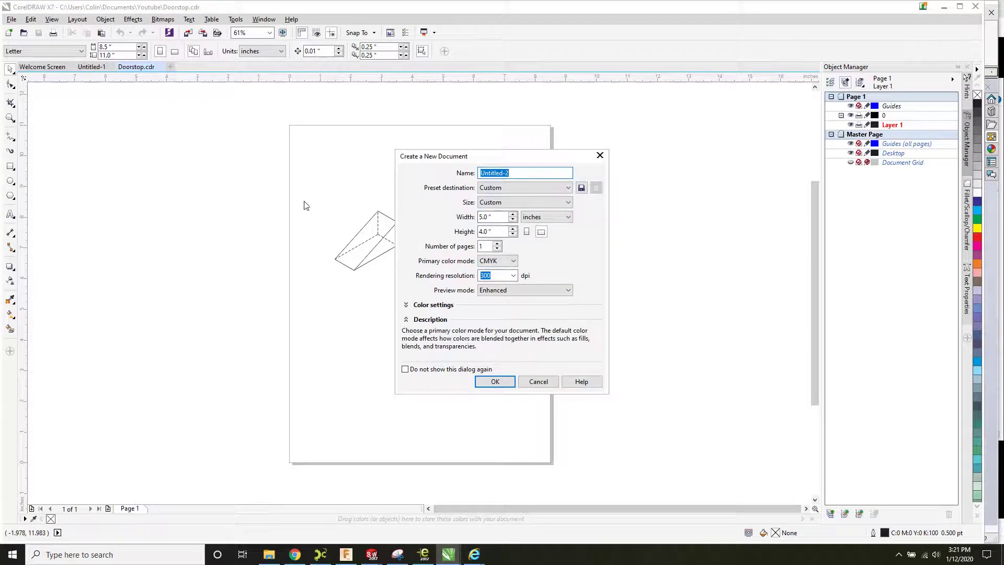
{"action": "left_click", "coordinate": [492, 381]}
- Group all the lines of the wedge view in the Doorstop drawing
{"action": "left_click", "coordinate": [132, 65]}
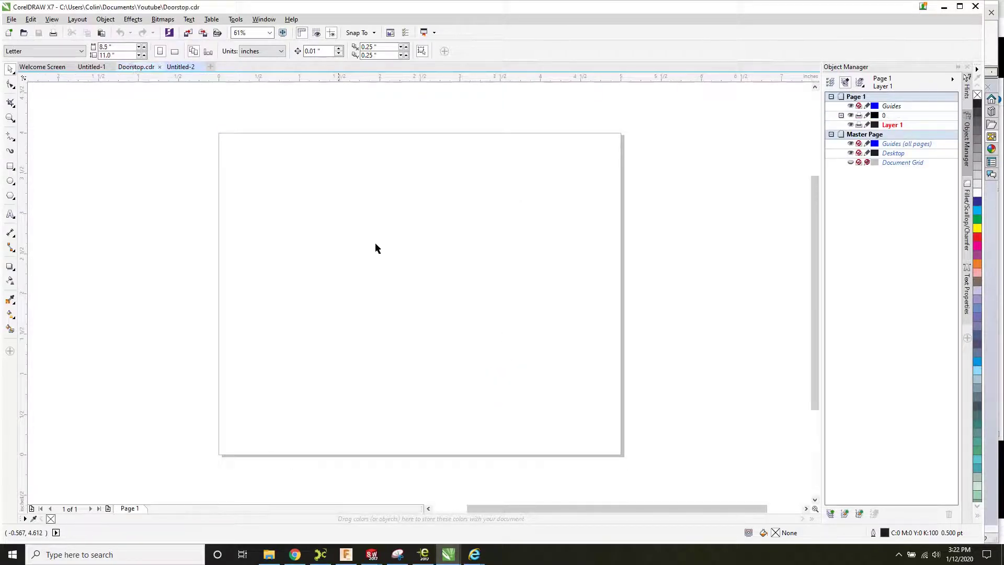
{"action": "left_click_drag", "start_coordinate": [325, 228], "coordinate": [413, 290]}
{"action": "right_click", "coordinate": [370, 253]}
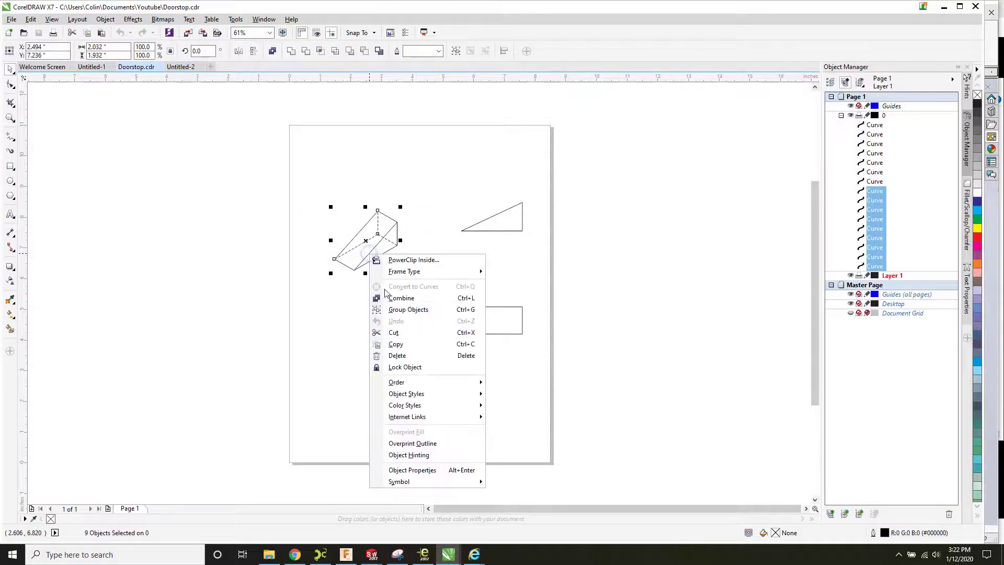
{"action": "left_click", "coordinate": [426, 311]}
{"action": "left_click", "coordinate": [425, 310]}
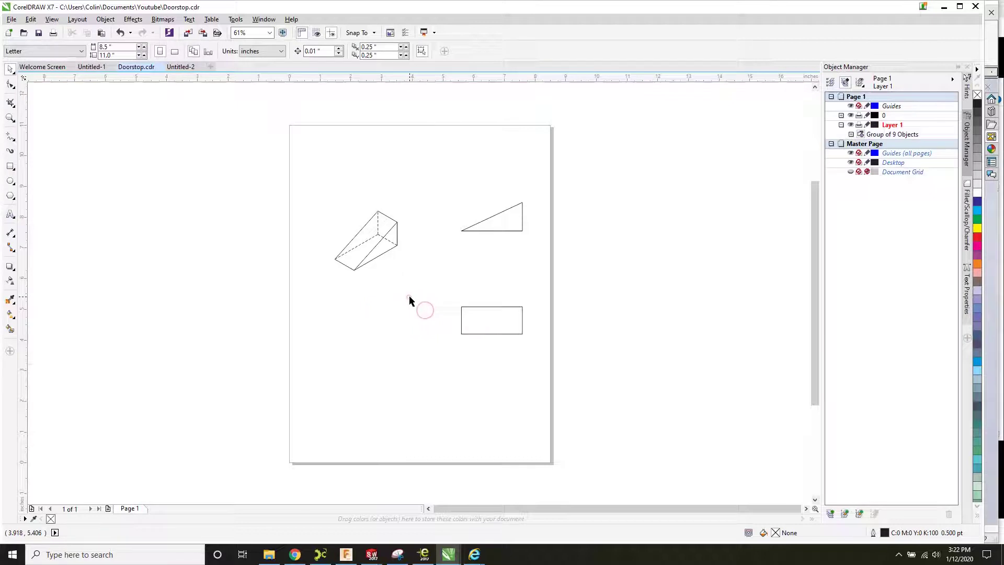
- Group the triangle's three lines and move the triangle group slightly lower
{"action": "left_click", "coordinate": [506, 231]}
{"action": "left_click_drag", "start_coordinate": [506, 231], "coordinate": [506, 272]}
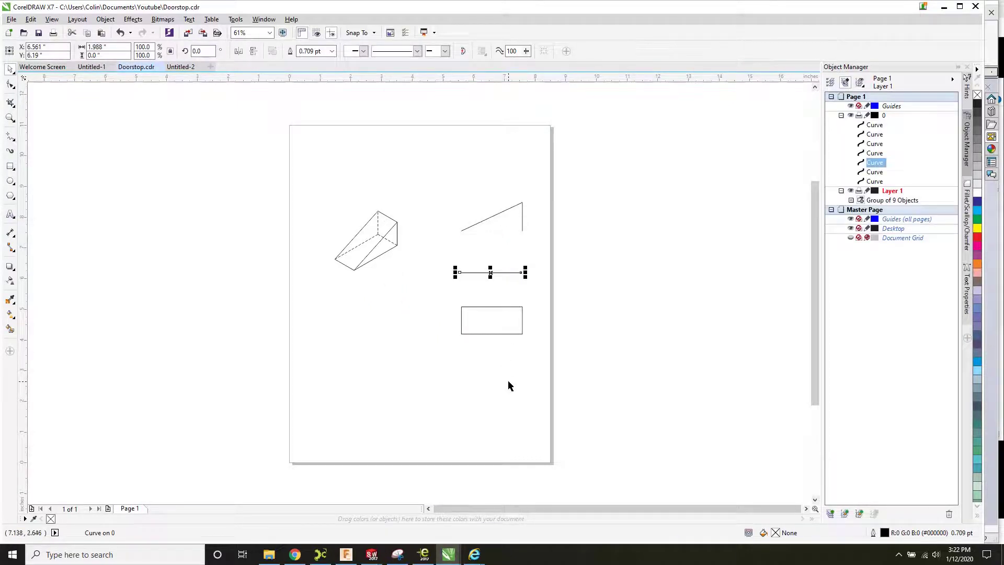
{"action": "key", "text": "ctrl+z"}
{"action": "left_click_drag", "start_coordinate": [440, 177], "coordinate": [530, 263]}
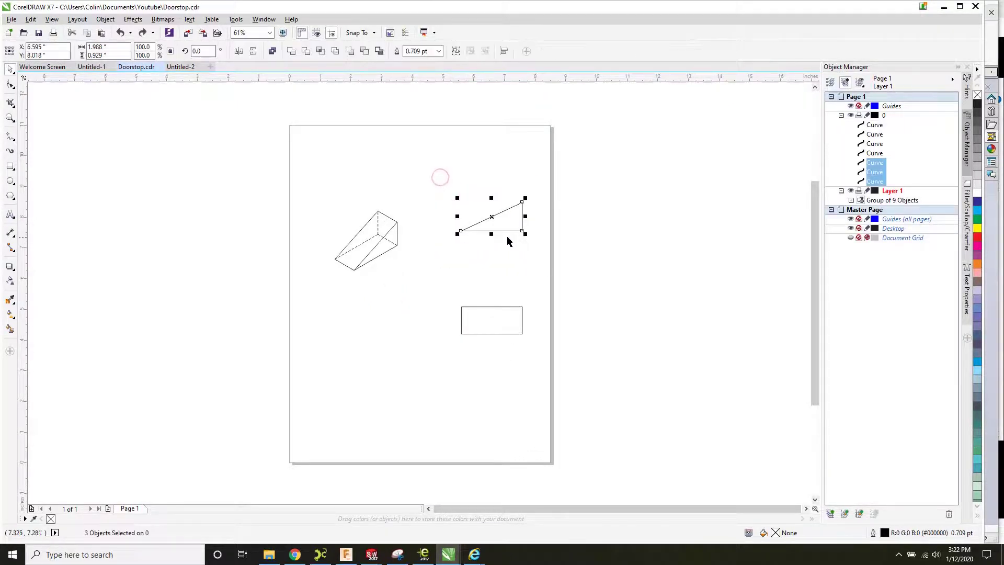
{"action": "right_click", "coordinate": [506, 231]}
{"action": "left_click", "coordinate": [553, 290]}
{"action": "left_click", "coordinate": [506, 272]}
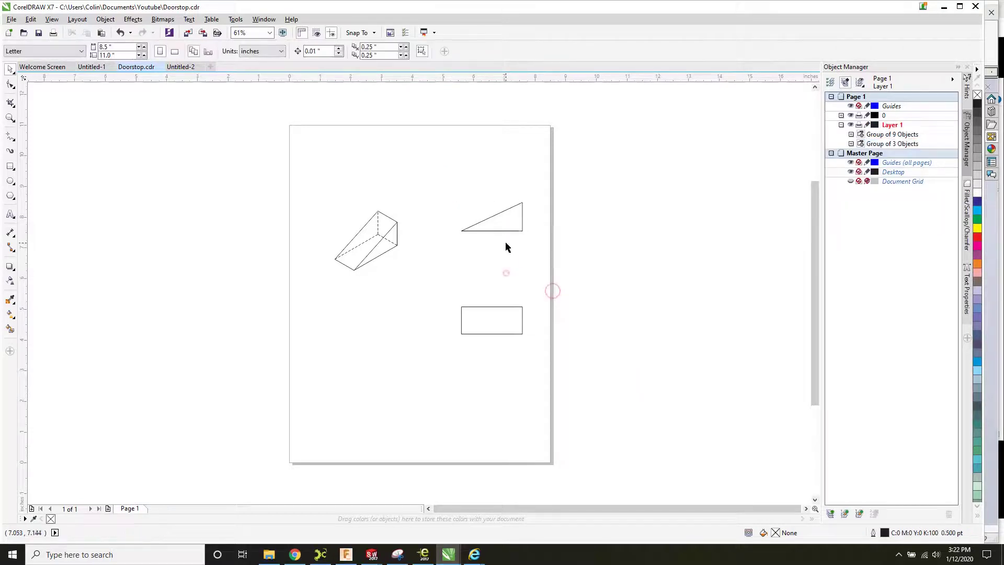
{"action": "left_click", "coordinate": [502, 230]}
{"action": "left_click_drag", "start_coordinate": [502, 230], "coordinate": [501, 261]}
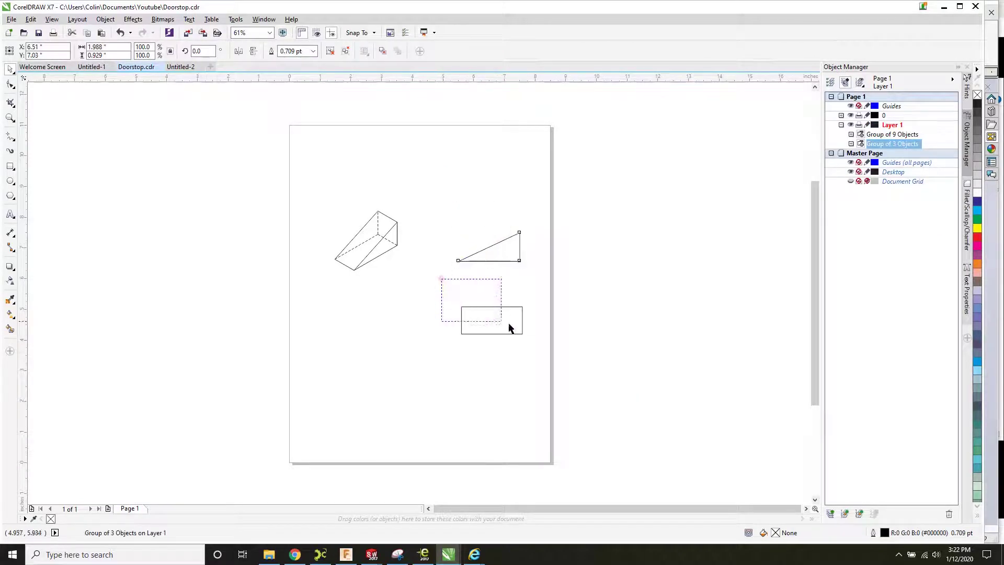
- Group the rectangle view's four lines
{"action": "left_click_drag", "start_coordinate": [510, 328], "coordinate": [540, 346]}
{"action": "right_click", "coordinate": [479, 333]}
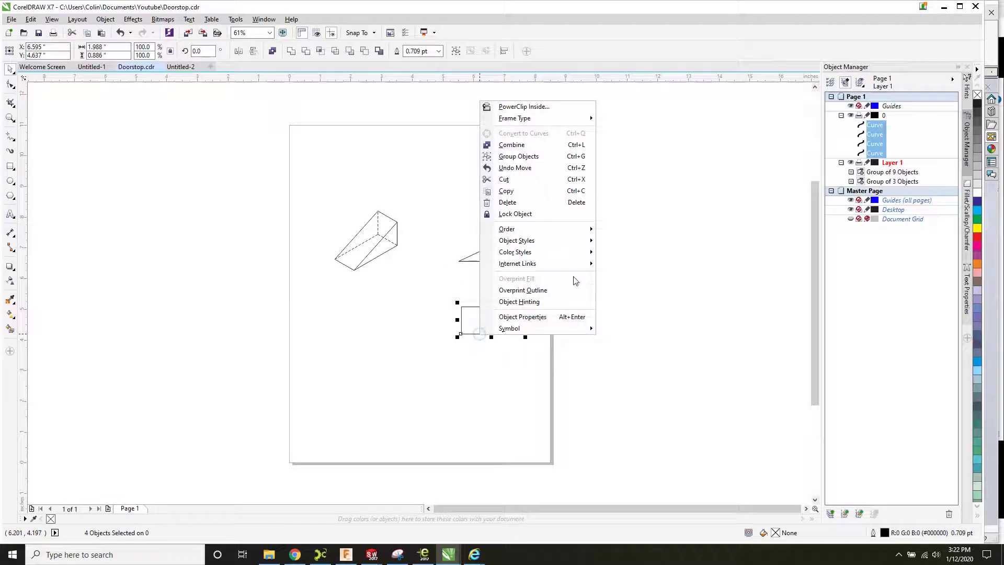
{"action": "left_click", "coordinate": [523, 156]}
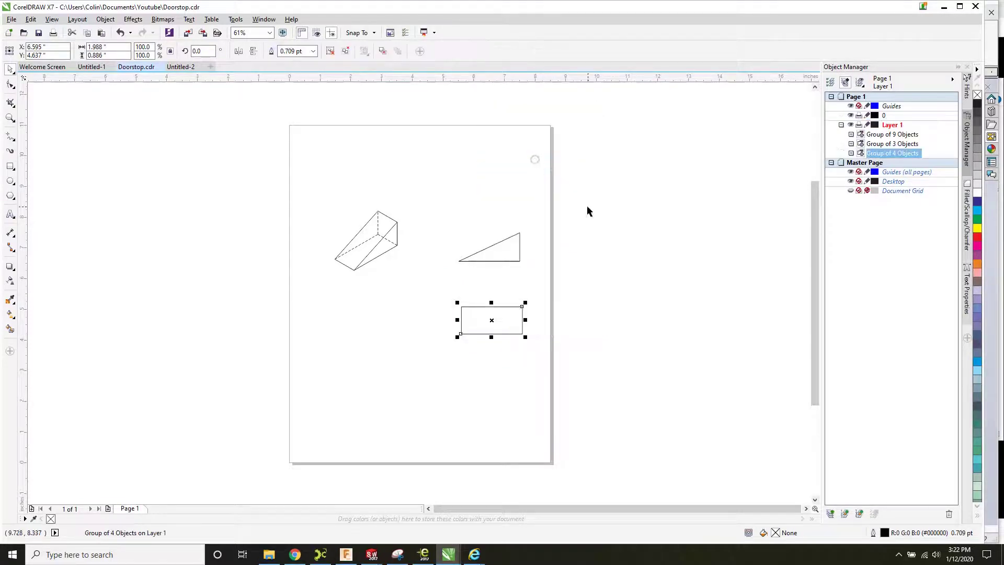
{"action": "left_click", "coordinate": [447, 386]}
{"action": "left_click_drag", "start_coordinate": [313, 168], "coordinate": [417, 312]}
- Copy the wedge group into Untitled-2 and enlarge it to nearly fill the 5 × 4 inch page
{"action": "right_click", "coordinate": [371, 251]}
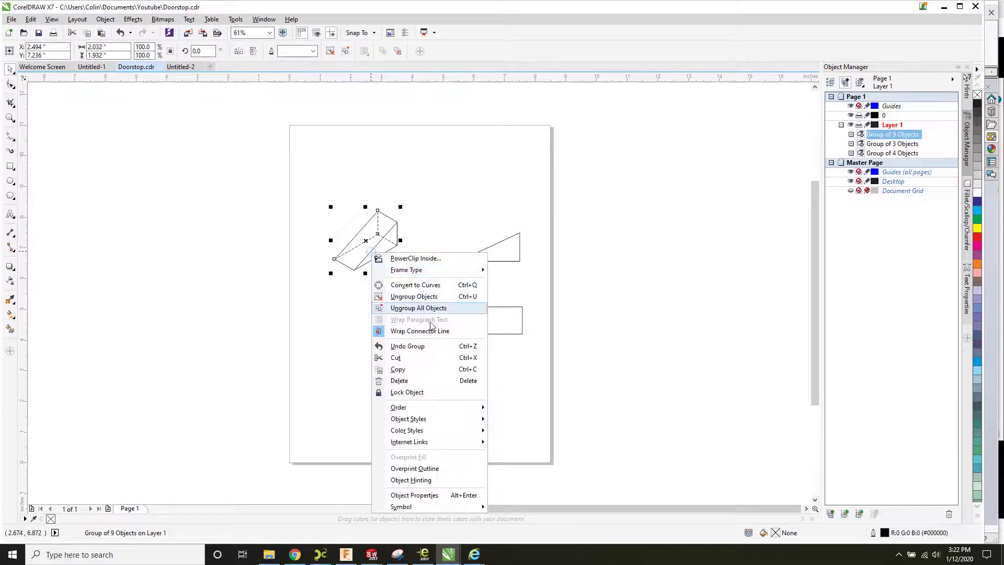
{"action": "left_click", "coordinate": [422, 369]}
{"action": "left_click", "coordinate": [175, 68]}
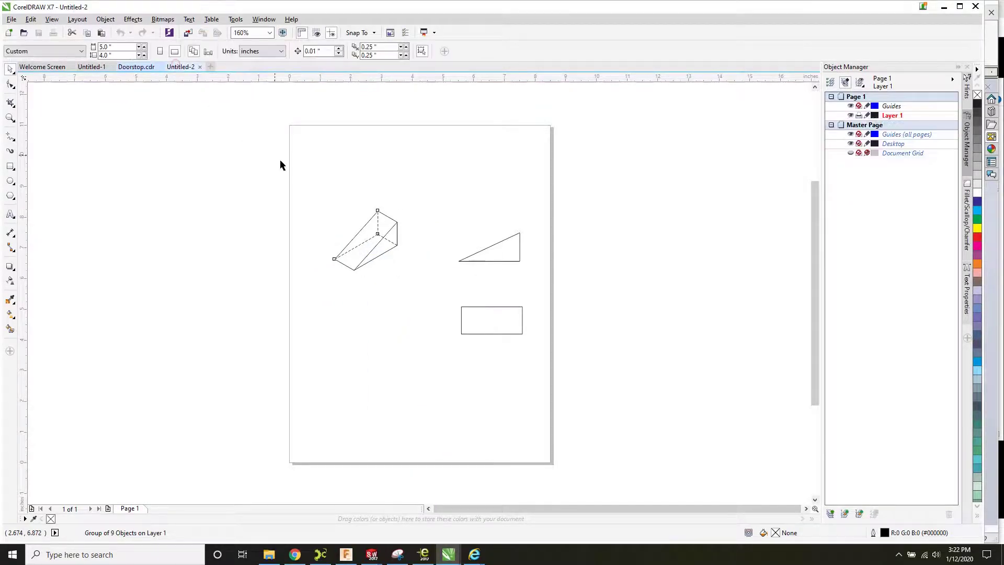
{"action": "right_click", "coordinate": [268, 167]}
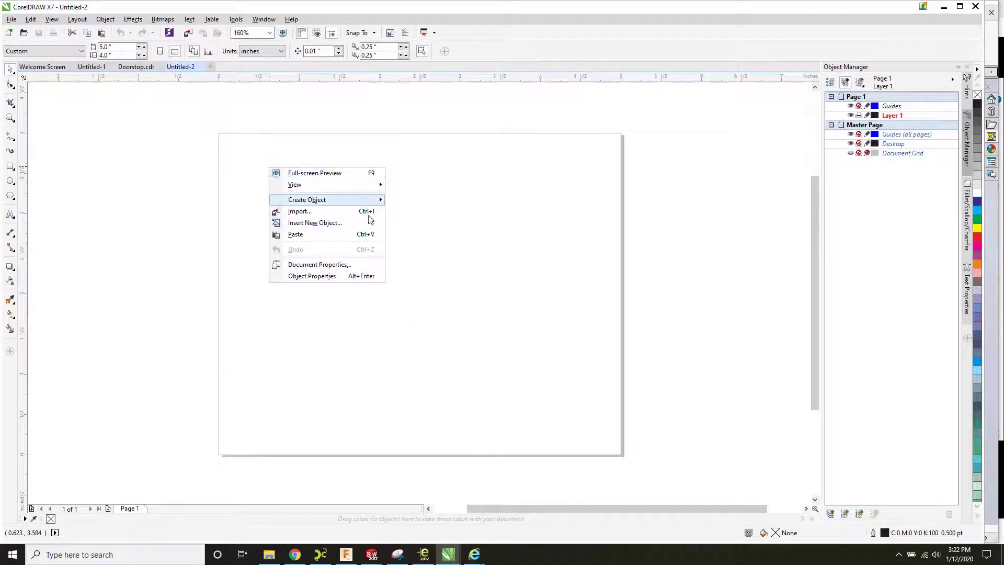
{"action": "left_click", "coordinate": [343, 233]}
{"action": "left_click_drag", "start_coordinate": [290, 184], "coordinate": [325, 245]}
{"action": "left_click_drag", "start_coordinate": [399, 295], "coordinate": [545, 436]}
{"action": "left_click", "coordinate": [653, 410]}
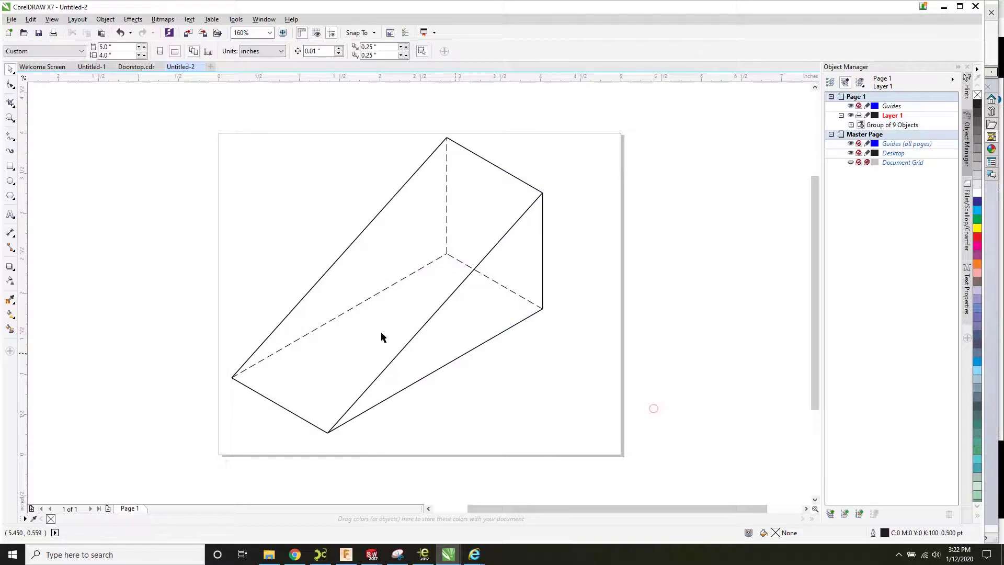
- Export the page as SVG named doorstopISOview, replacing the old file with default export settings
{"action": "left_click", "coordinate": [12, 20]}
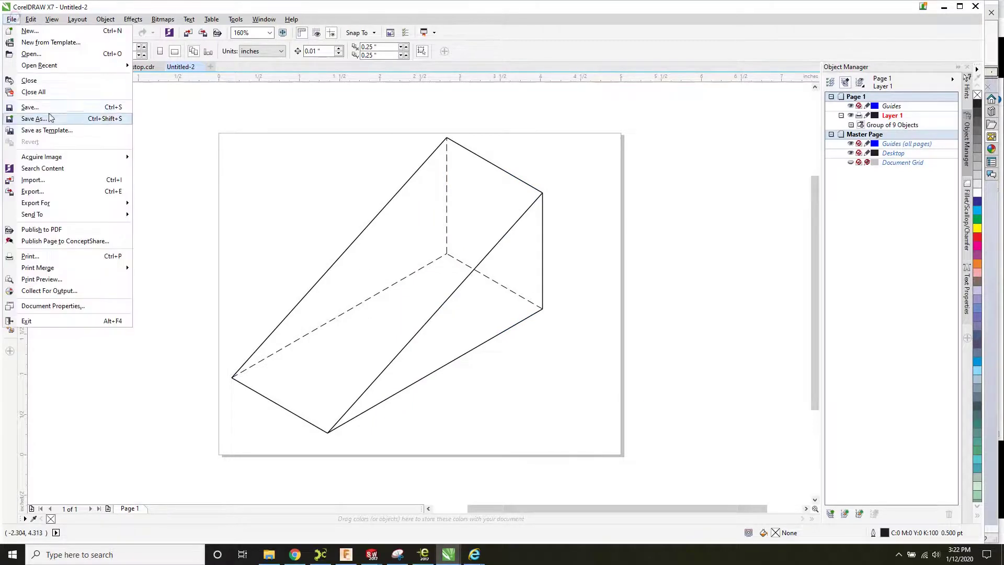
{"action": "left_click", "coordinate": [50, 108]}
{"action": "left_click", "coordinate": [484, 362]}
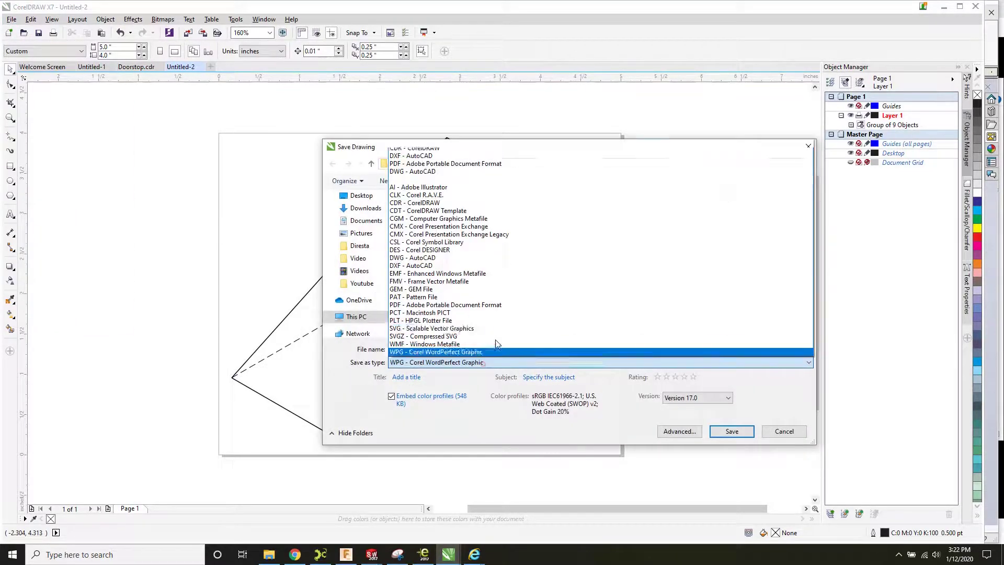
{"action": "left_click", "coordinate": [491, 146]}
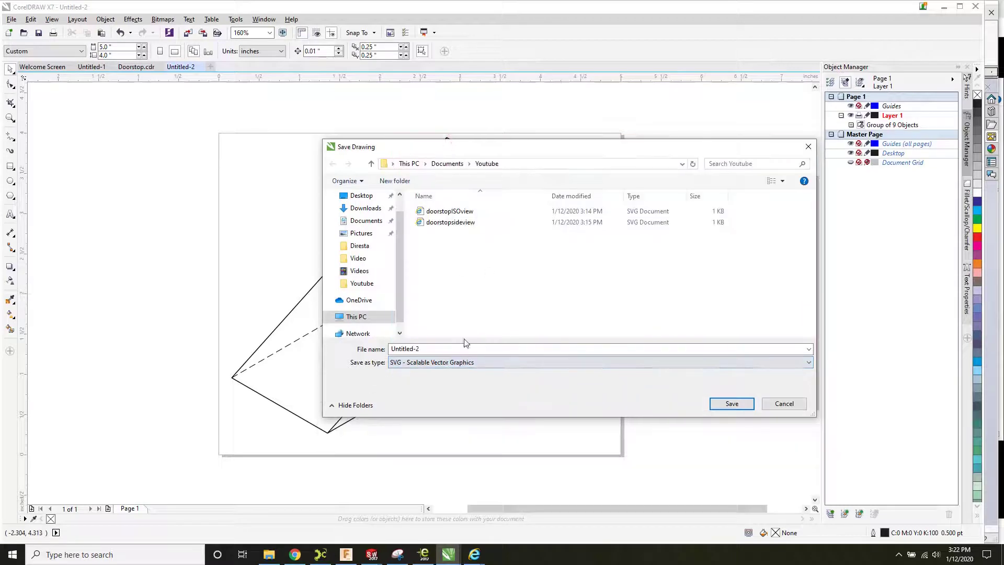
{"action": "left_click", "coordinate": [458, 211]}
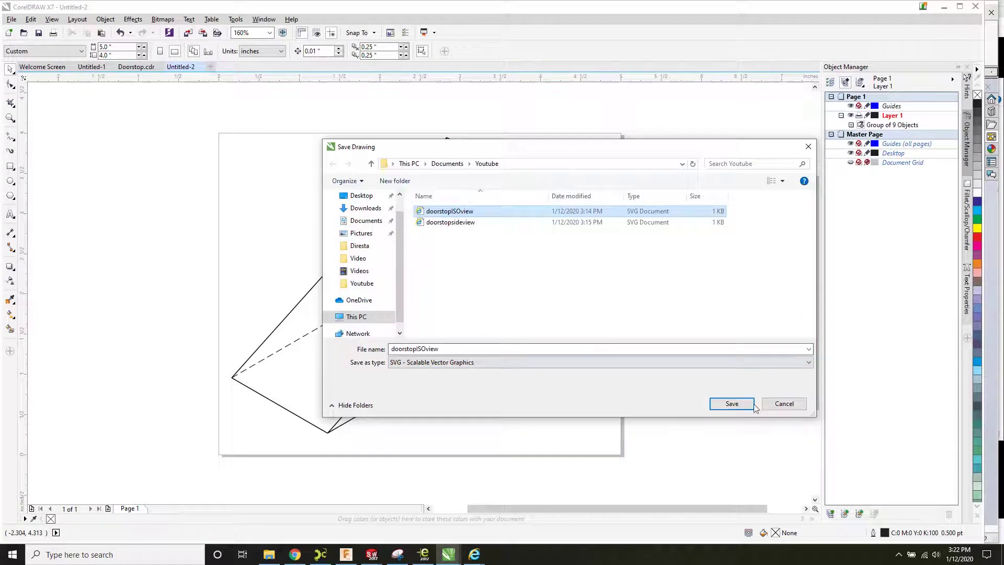
{"action": "left_click", "coordinate": [721, 404]}
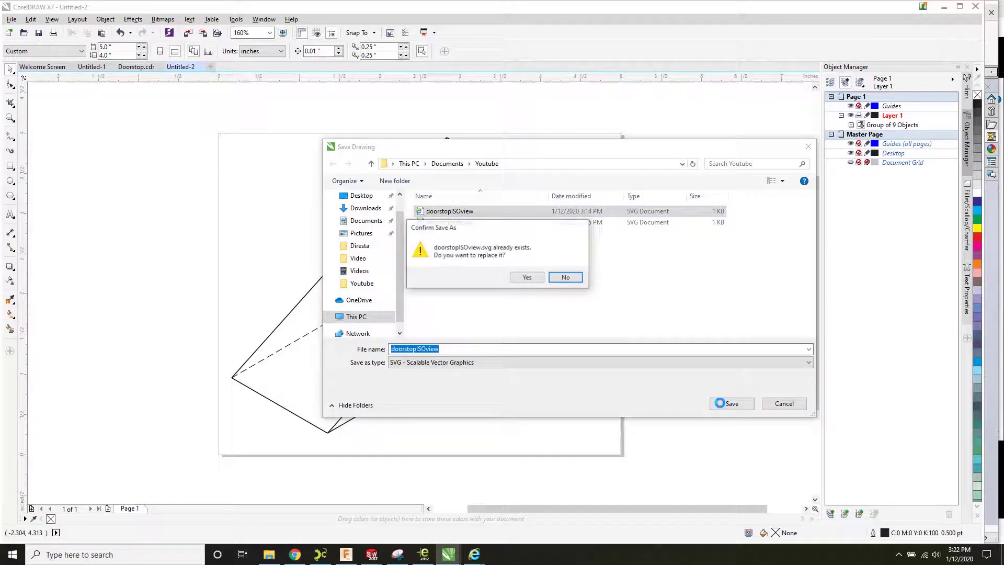
{"action": "left_click", "coordinate": [525, 278]}
{"action": "left_click", "coordinate": [498, 448]}
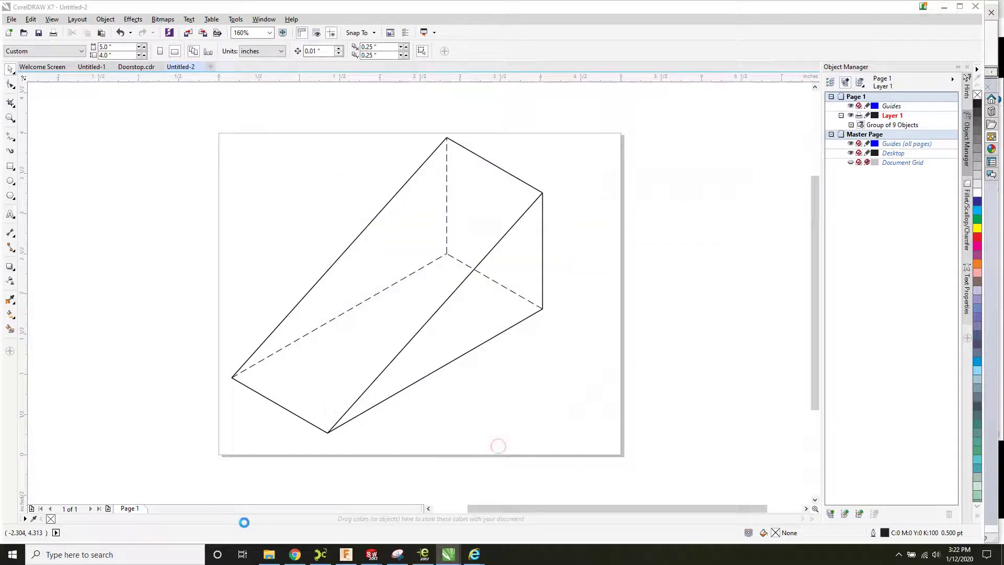
- Open doorstopISOview.svg from its folder in the browser to check the exported view
{"action": "left_click", "coordinate": [269, 554]}
{"action": "left_click", "coordinate": [577, 296]}
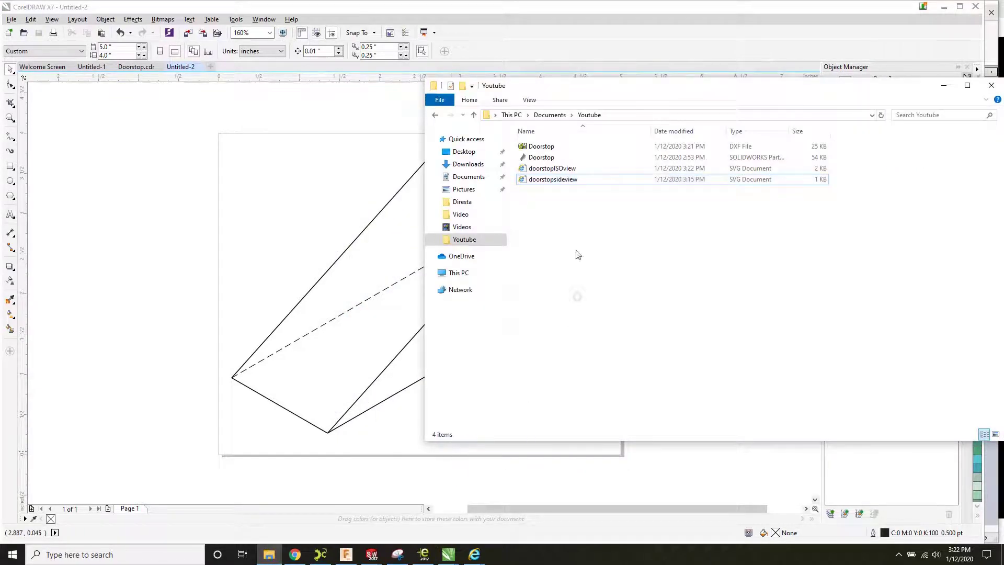
{"action": "double_click", "coordinate": [553, 169]}
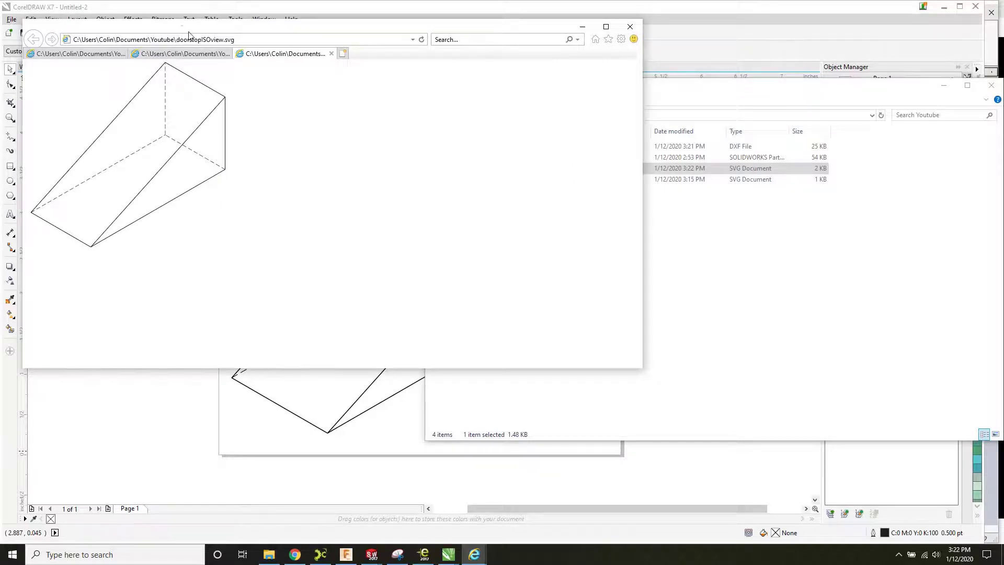
- Close the browser window along with all its tabs
{"action": "left_click_drag", "start_coordinate": [188, 33], "coordinate": [338, 64]}
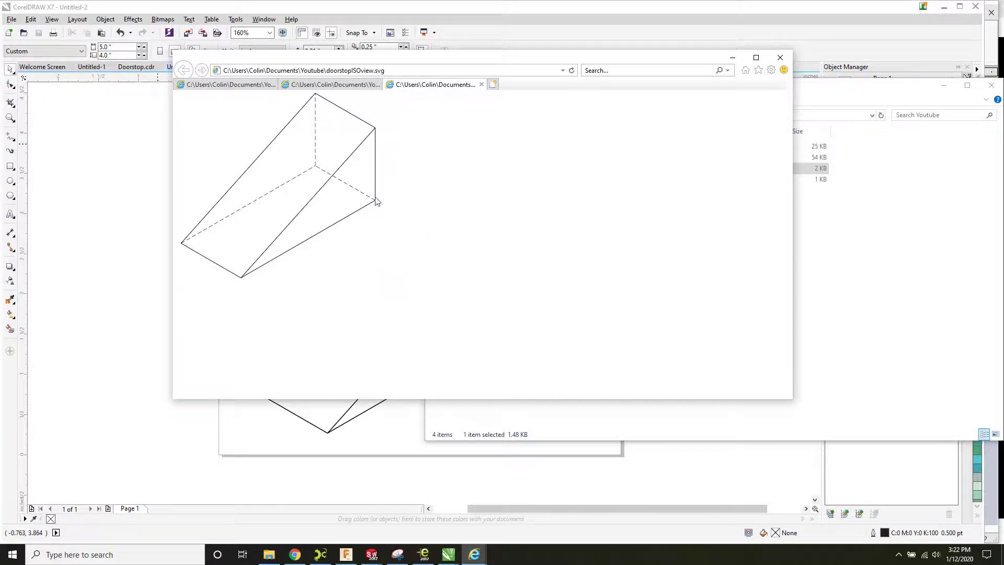
{"action": "left_click", "coordinate": [779, 58]}
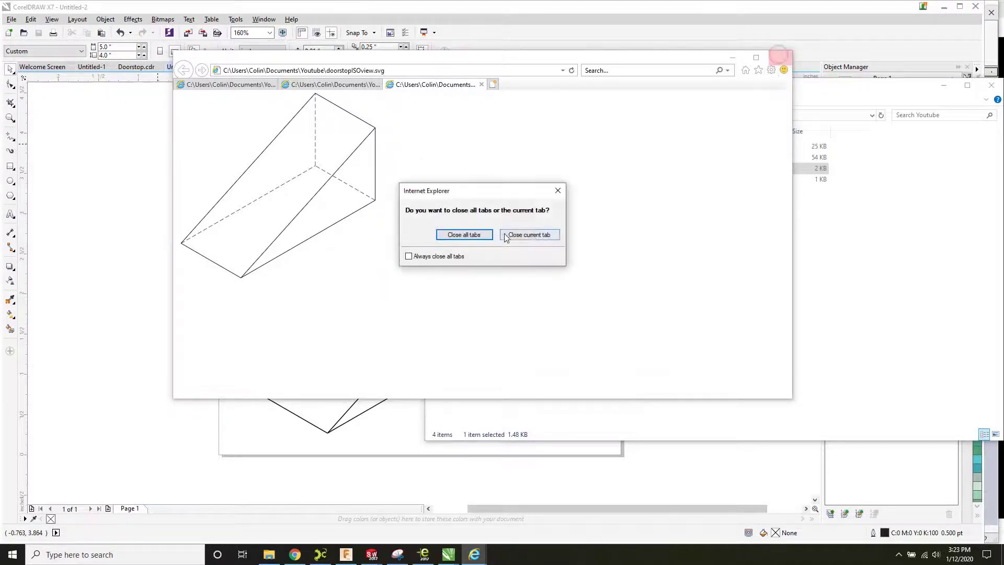
{"action": "left_click", "coordinate": [473, 237]}
- Create a new blank document, Untitled-3, alongside the Doorstop drawing
{"action": "left_click", "coordinate": [166, 252]}
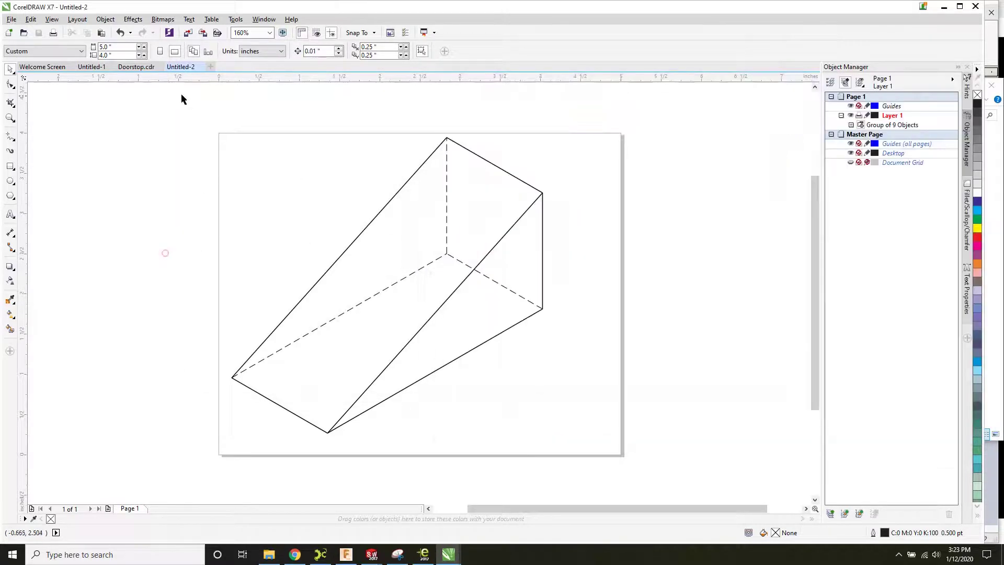
{"action": "left_click", "coordinate": [136, 66]}
{"action": "key", "text": "shift+F4"}
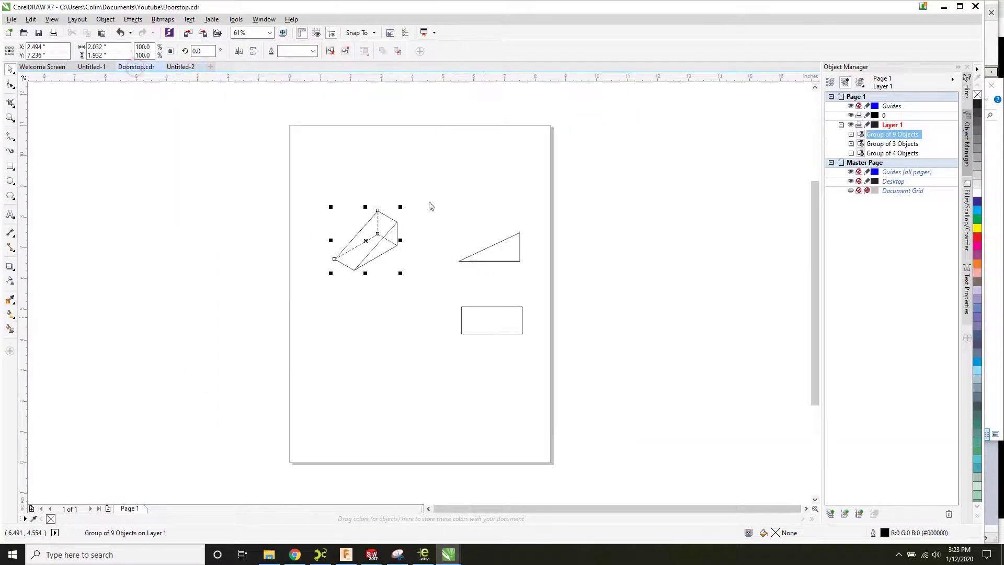
{"action": "left_click", "coordinate": [209, 67]}
{"action": "left_click", "coordinate": [503, 385]}
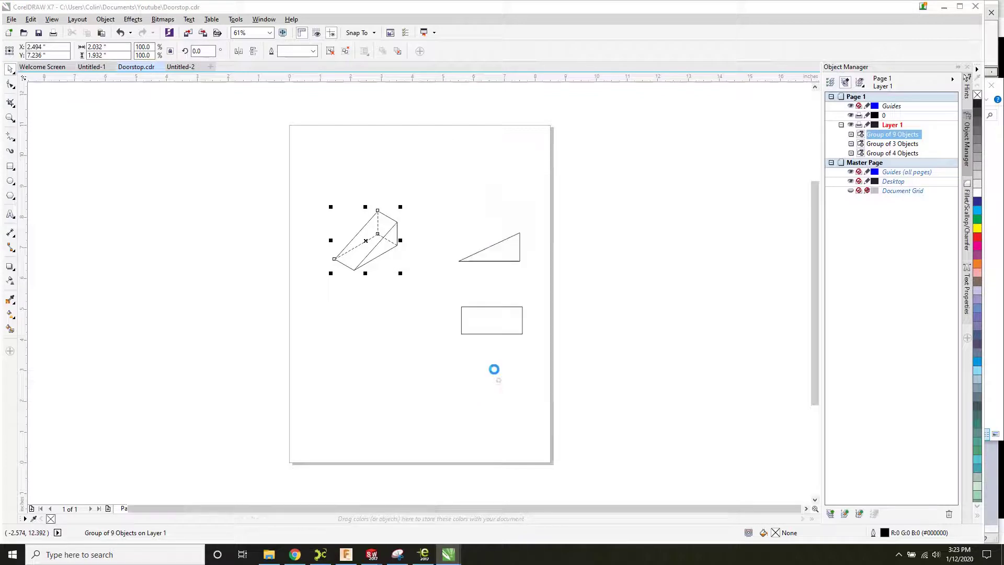
- Paste the rectangle group from Doorstop.cdr into Untitled-3 at top-left, enlarged to 227.7%
{"action": "left_click", "coordinate": [127, 70]}
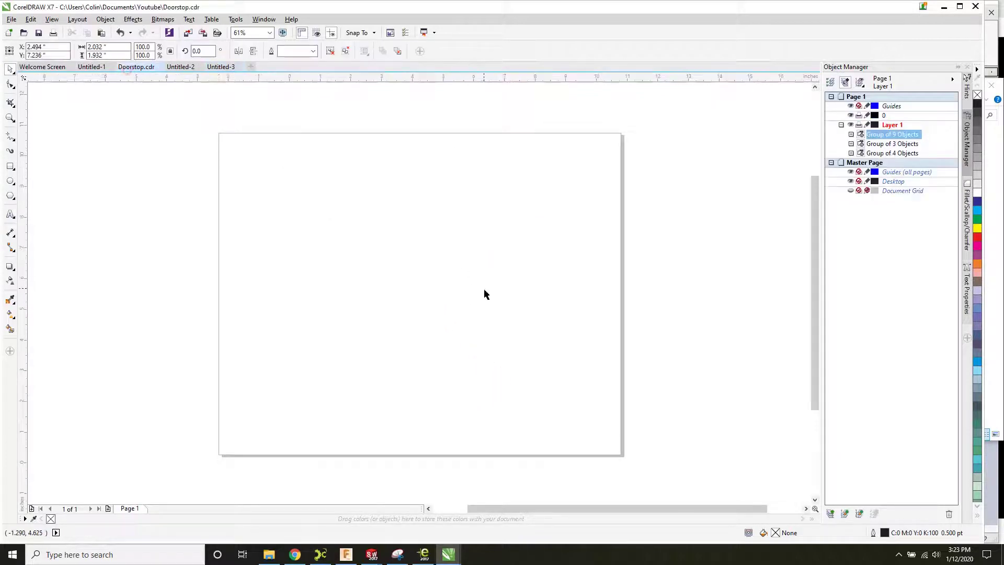
{"action": "left_click_drag", "start_coordinate": [441, 288], "coordinate": [547, 356]}
{"action": "right_click", "coordinate": [477, 339]}
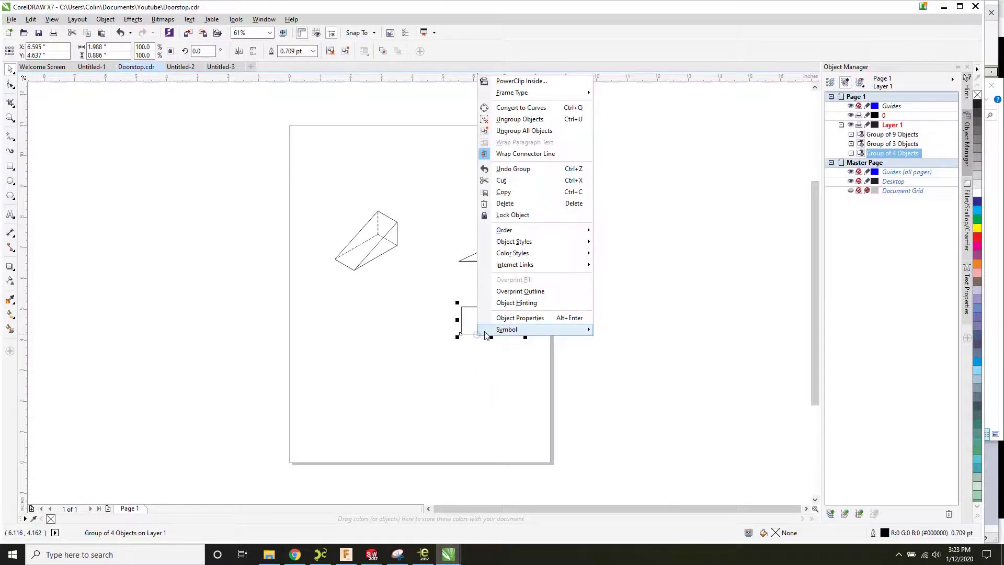
{"action": "left_click", "coordinate": [529, 194]}
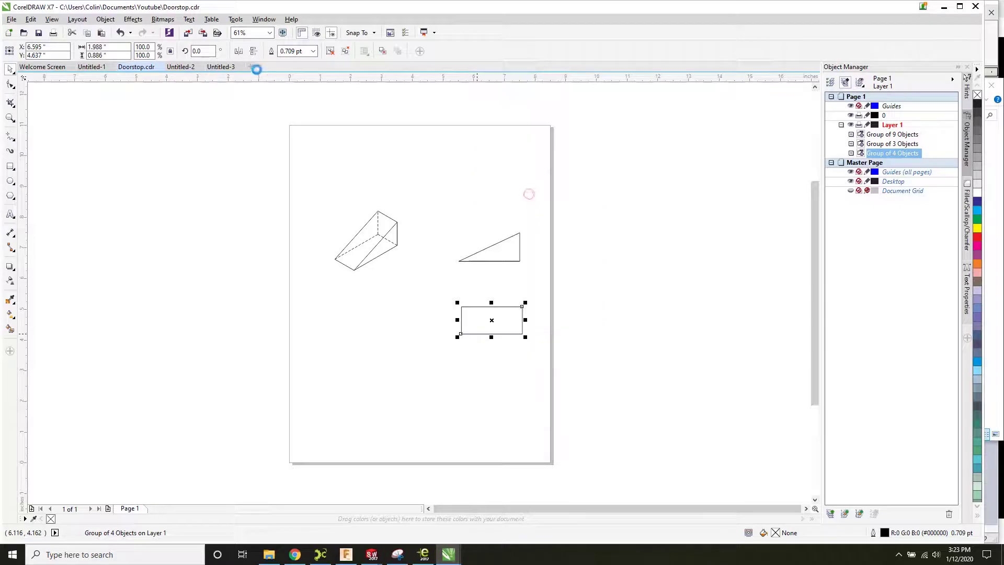
{"action": "left_click", "coordinate": [222, 67]}
{"action": "right_click", "coordinate": [301, 181]}
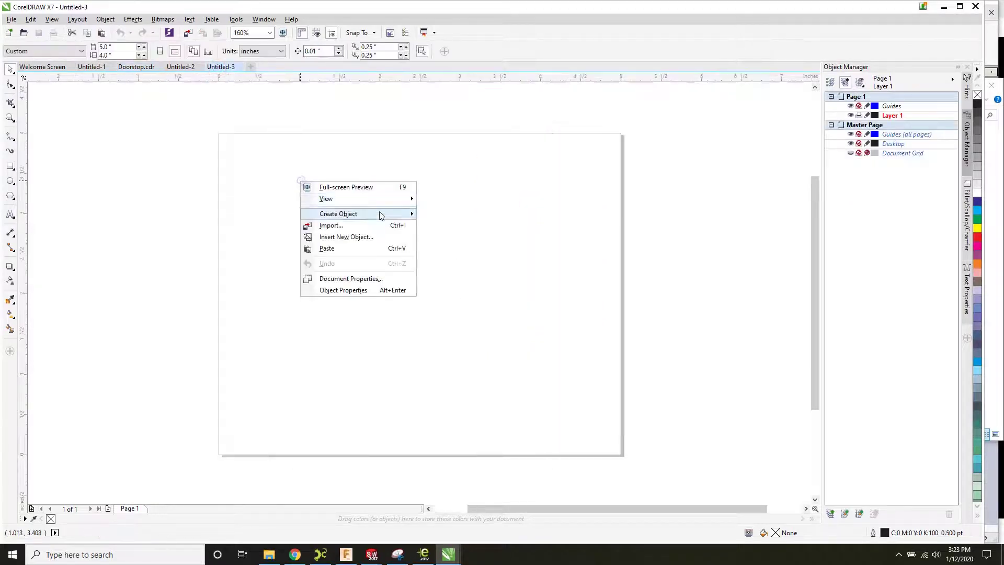
{"action": "left_click", "coordinate": [337, 248]}
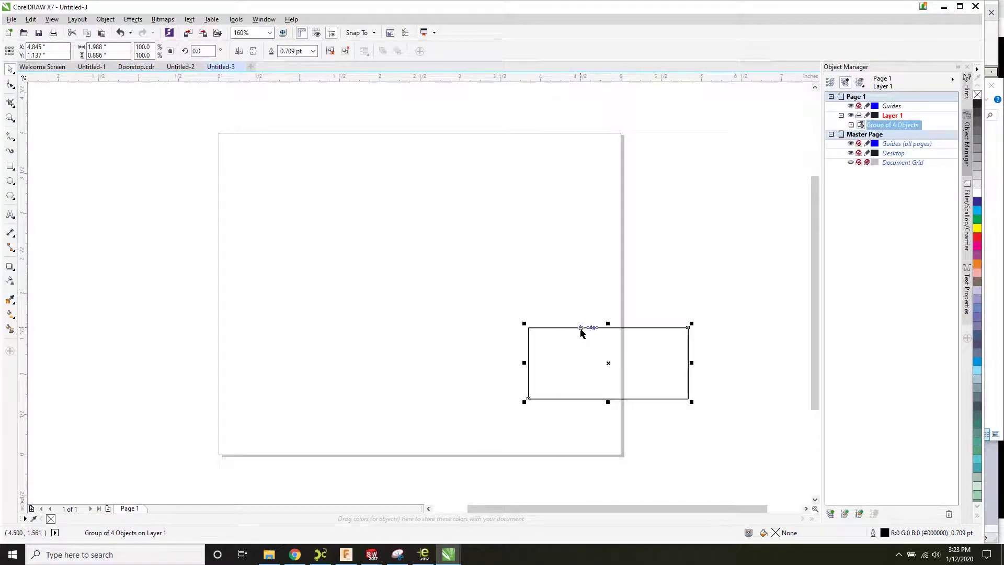
{"action": "left_click_drag", "start_coordinate": [566, 327], "coordinate": [272, 148]}
{"action": "left_click_drag", "start_coordinate": [396, 223], "coordinate": [600, 366]}
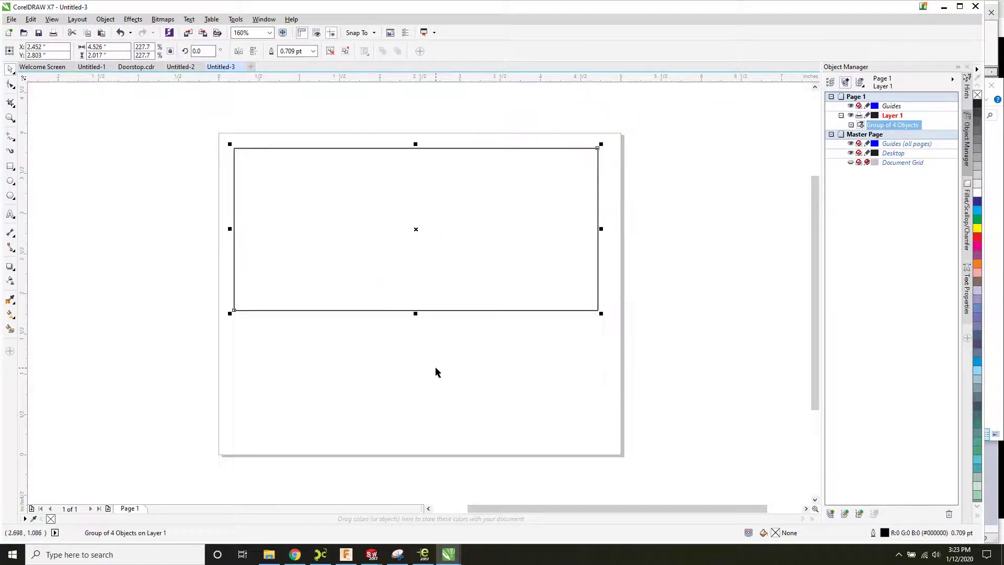
- Save the rectangle drawing as SVG file 'doorstopbottomview' in the Youtube folder, accepting the export settings
{"action": "left_click", "coordinate": [12, 19]}
{"action": "left_click", "coordinate": [53, 110]}
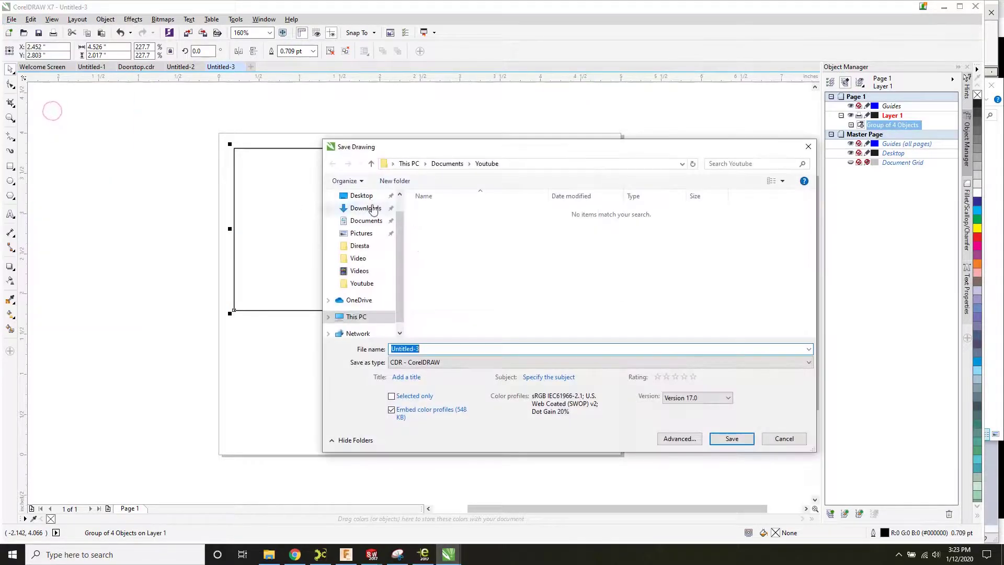
{"action": "left_click", "coordinate": [507, 362]}
{"action": "left_click", "coordinate": [481, 147]}
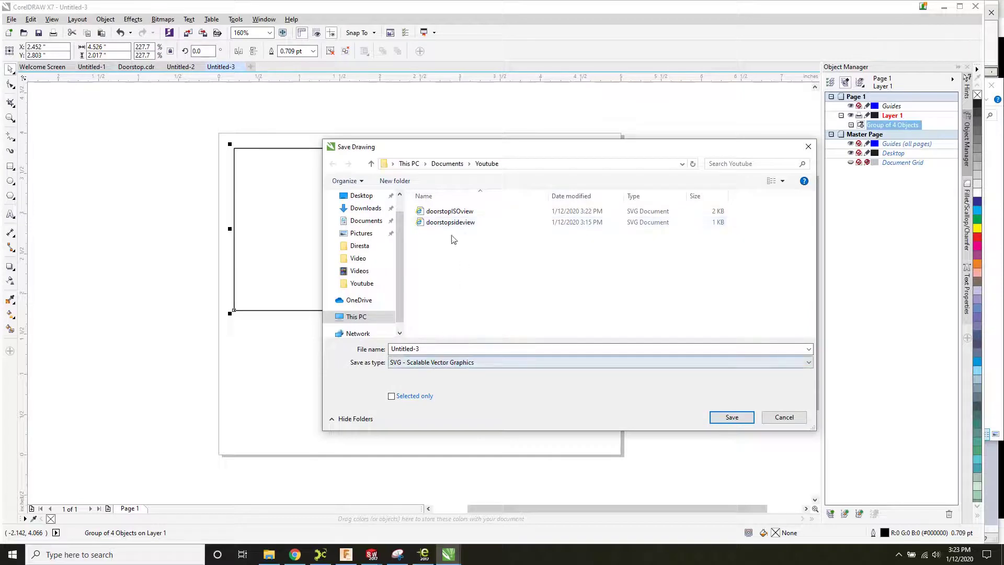
{"action": "left_click", "coordinate": [450, 222]}
{"action": "double_click", "coordinate": [418, 349]}
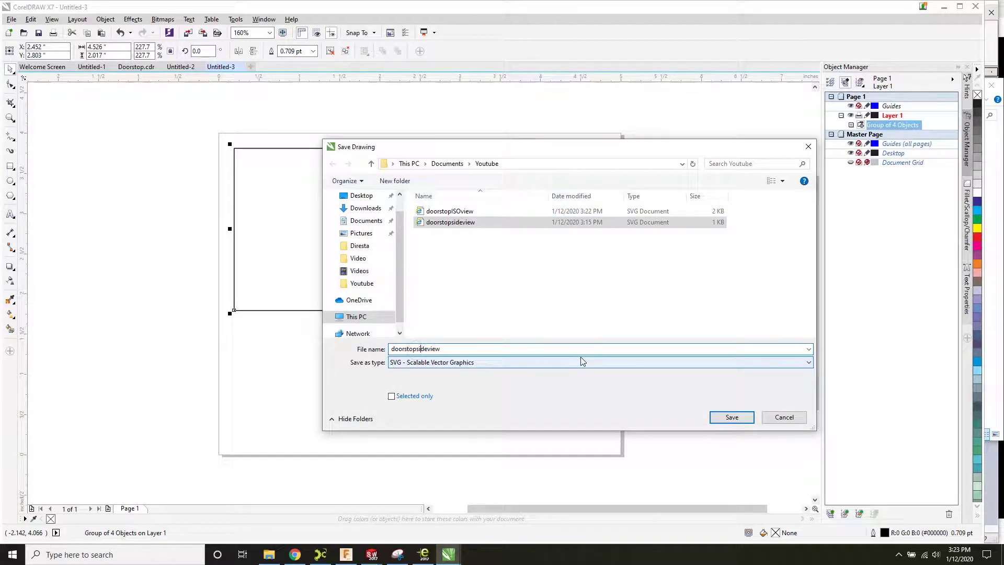
{"action": "key", "text": "BackSpace"}
{"action": "key", "text": "BackSpace"}
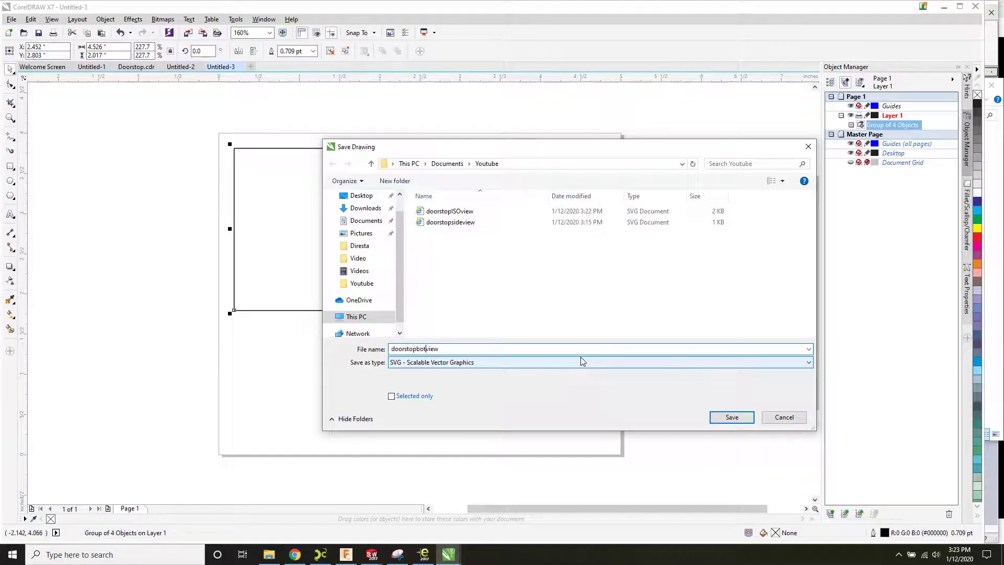
{"action": "left_click", "coordinate": [742, 416]}
{"action": "left_click", "coordinate": [494, 447]}
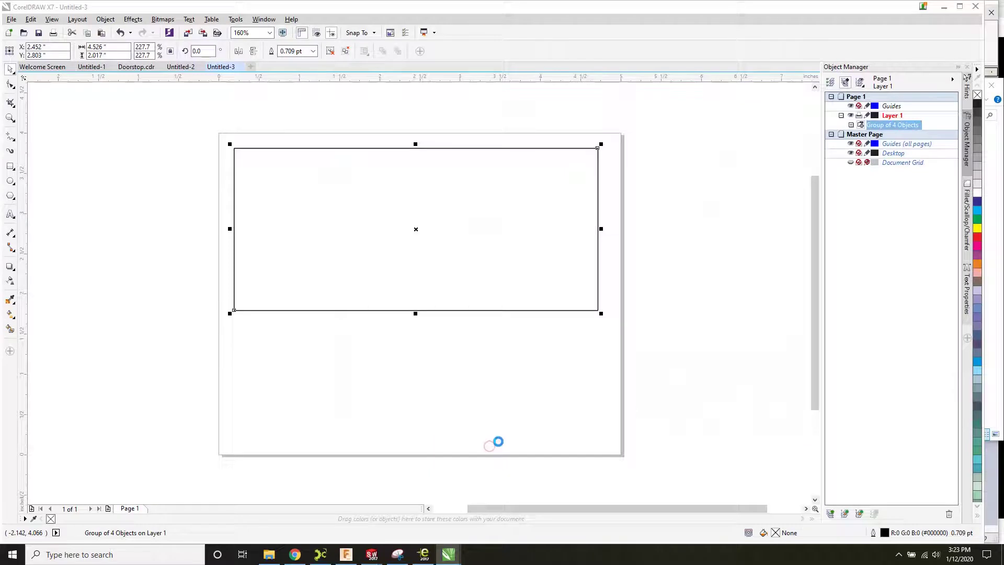
- Open doorstopbottomview.svg from the Youtube folder in Internet Explorer, check the rectangle, then close it
{"action": "left_click", "coordinate": [267, 555]}
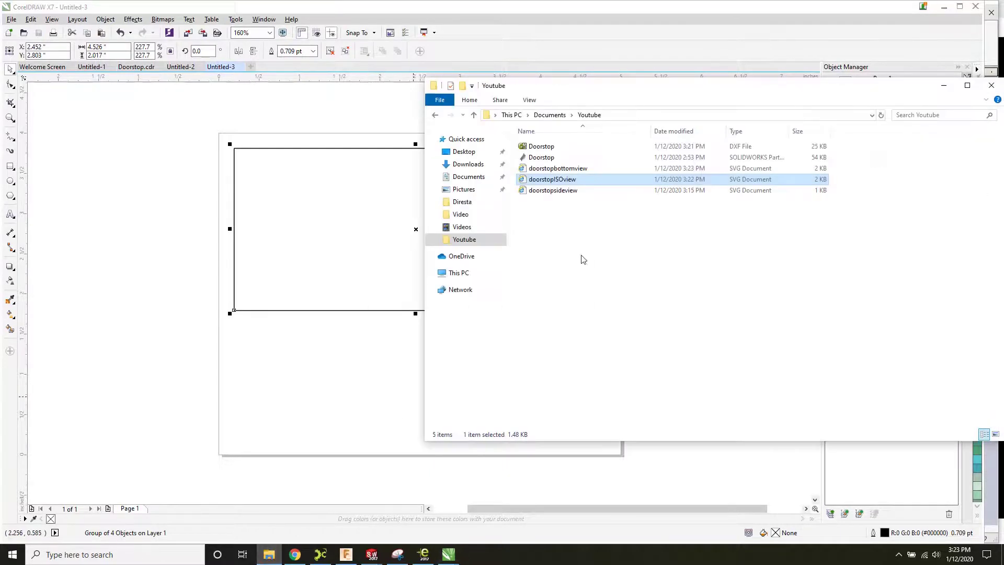
{"action": "double_click", "coordinate": [570, 169]}
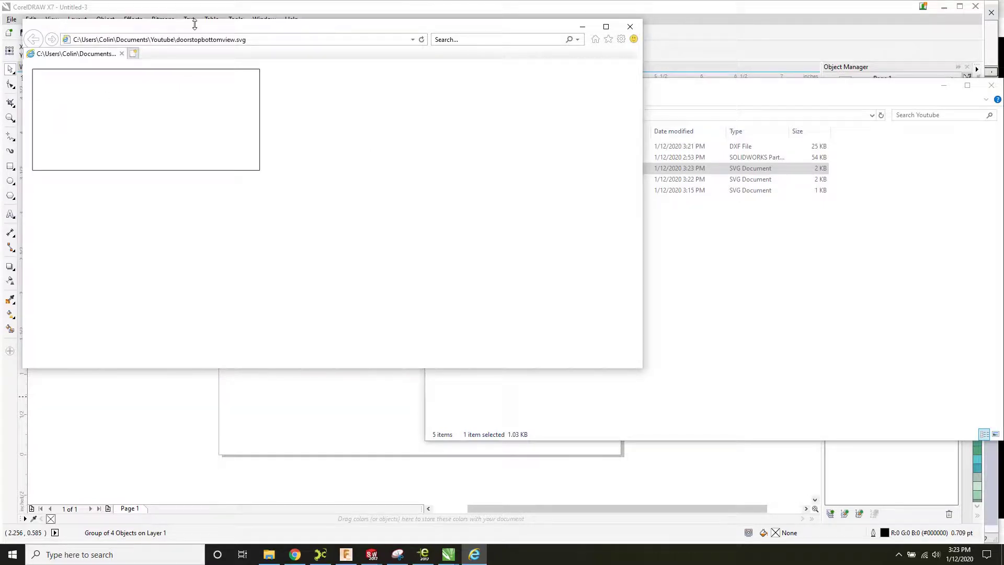
{"action": "left_click_drag", "start_coordinate": [223, 31], "coordinate": [325, 96]}
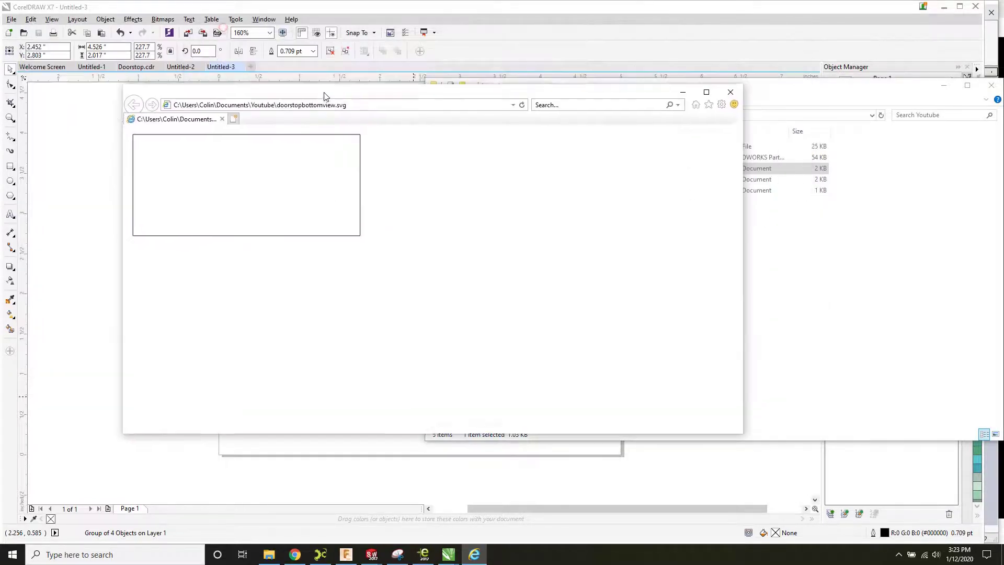
{"action": "left_click", "coordinate": [729, 90]}
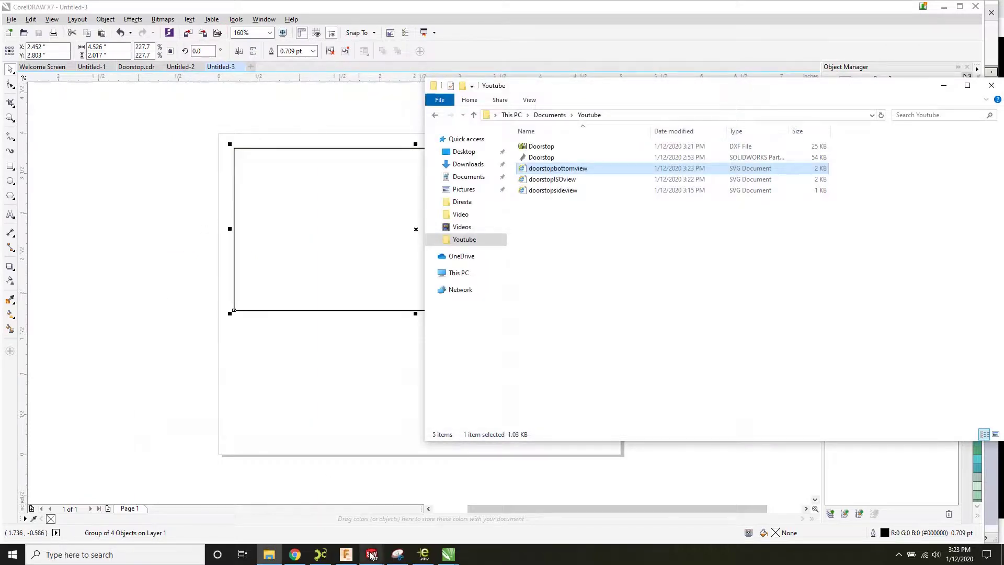
- Switch back to the SOLIDWORKS Doorstop part and orbit the wedge to view another side
{"action": "mouse_move", "coordinate": [371, 555]}
{"action": "left_click", "coordinate": [366, 514]}
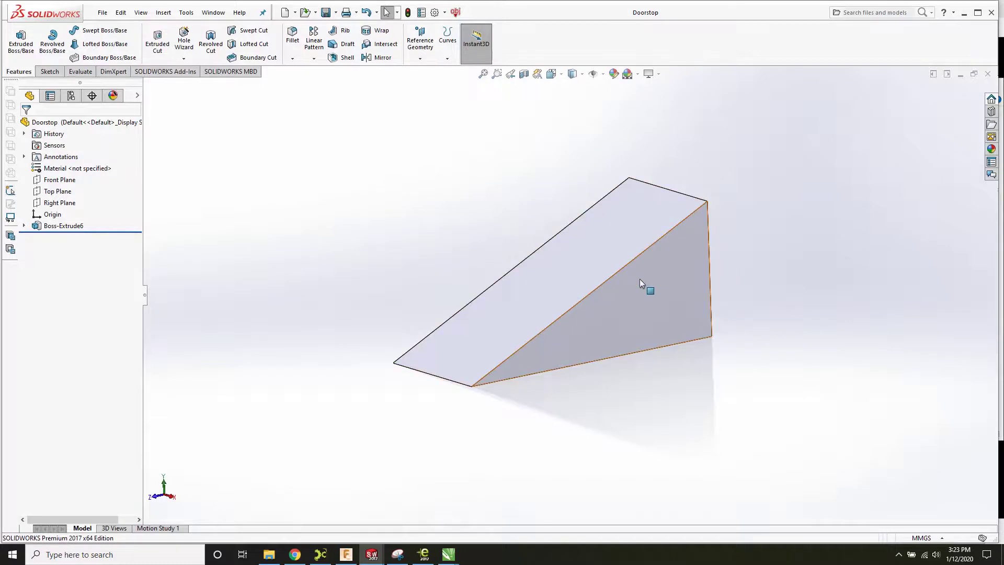
{"action": "middle_click_drag", "start_coordinate": [639, 278], "coordinate": [531, 296]}
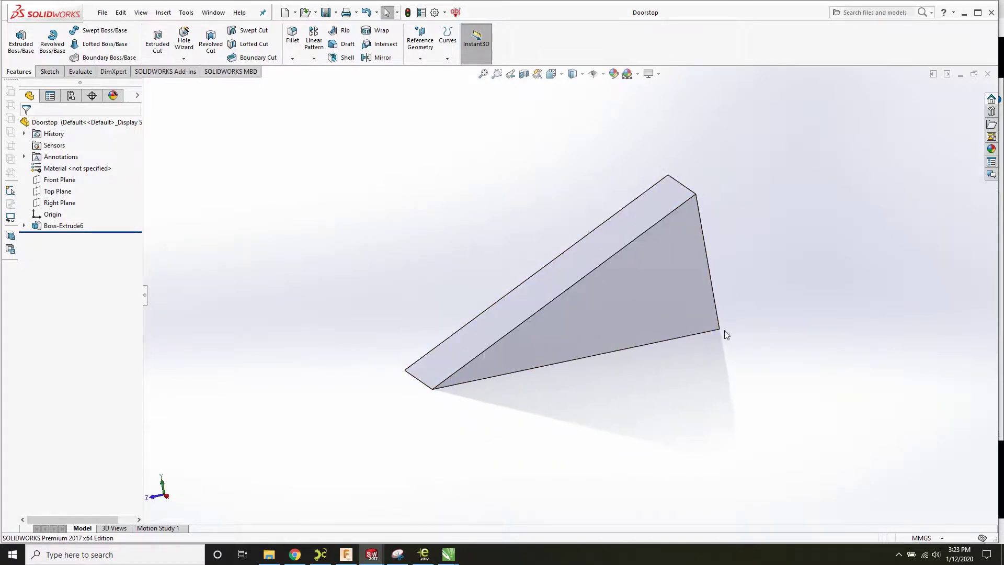